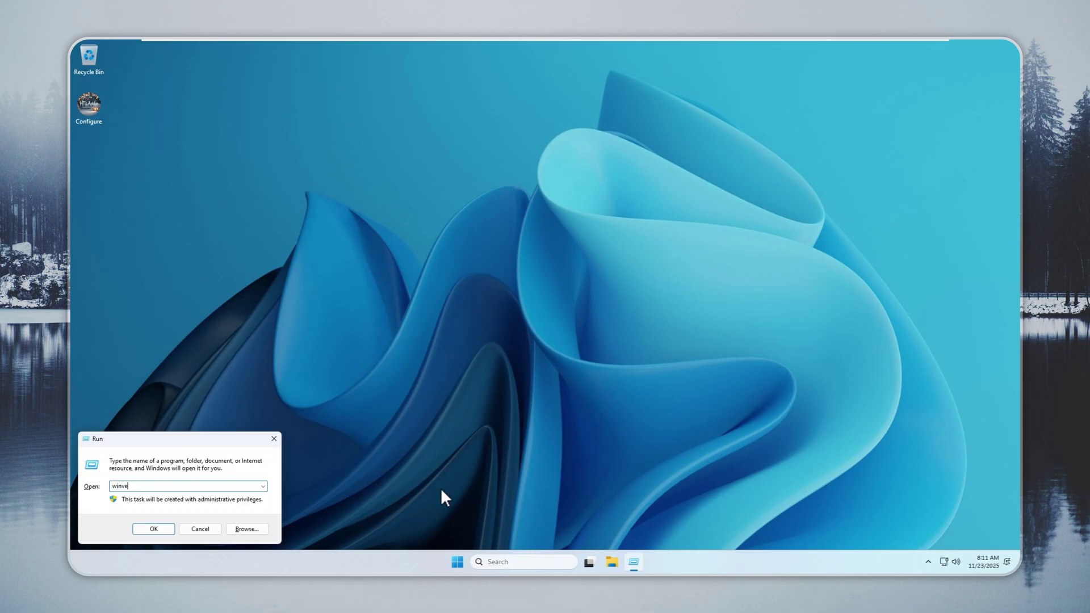
- Run winver to show the About Windows version information
text(r)
key(Return)
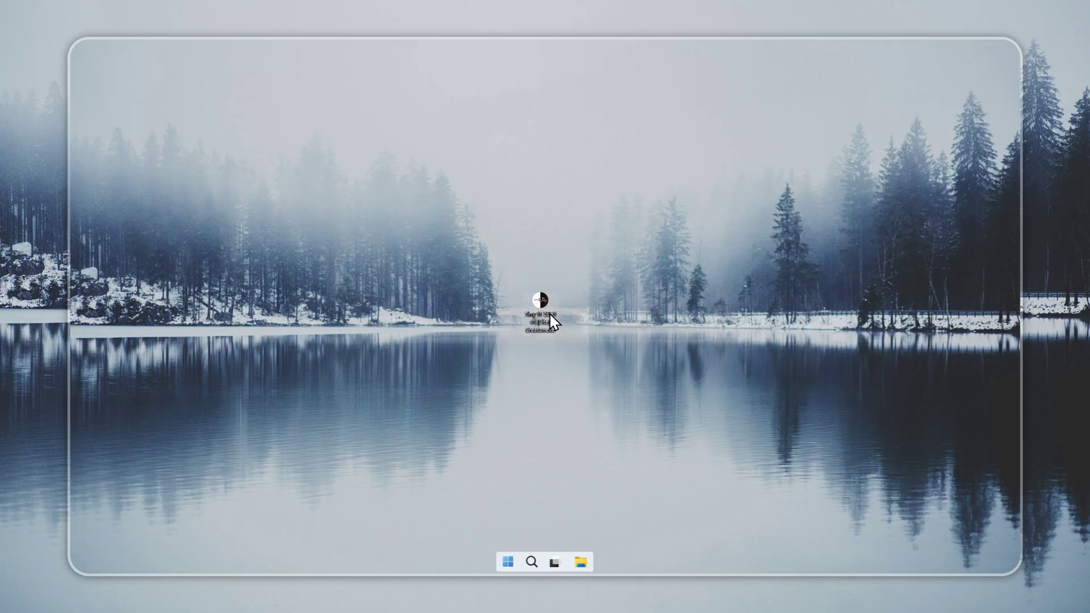
- Launch Tiny11 Creator and build the 35 Tiny 11 components
double_click(549, 314)
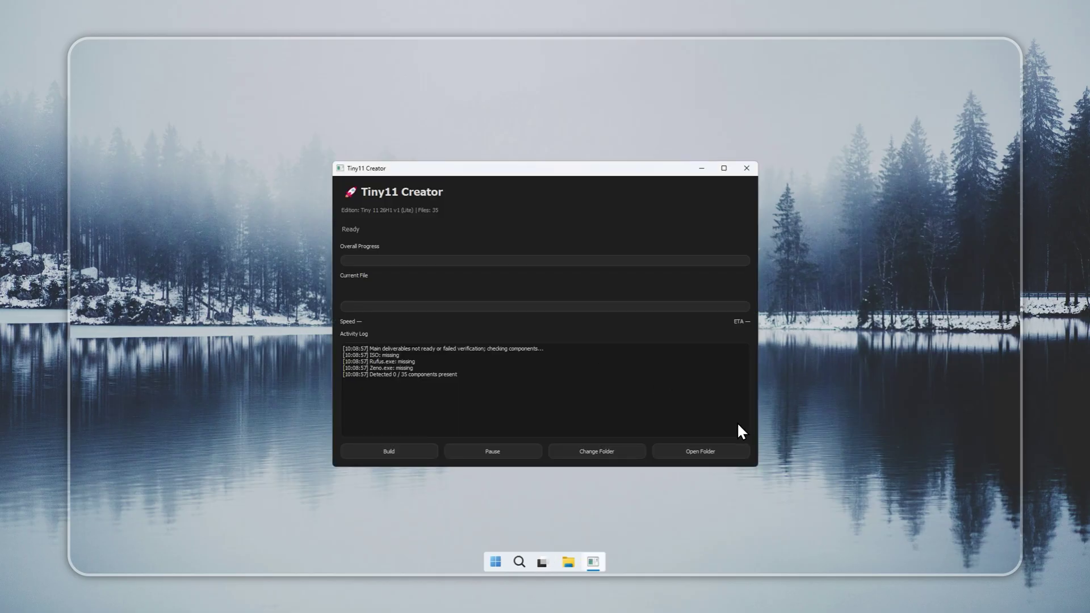
click(410, 450)
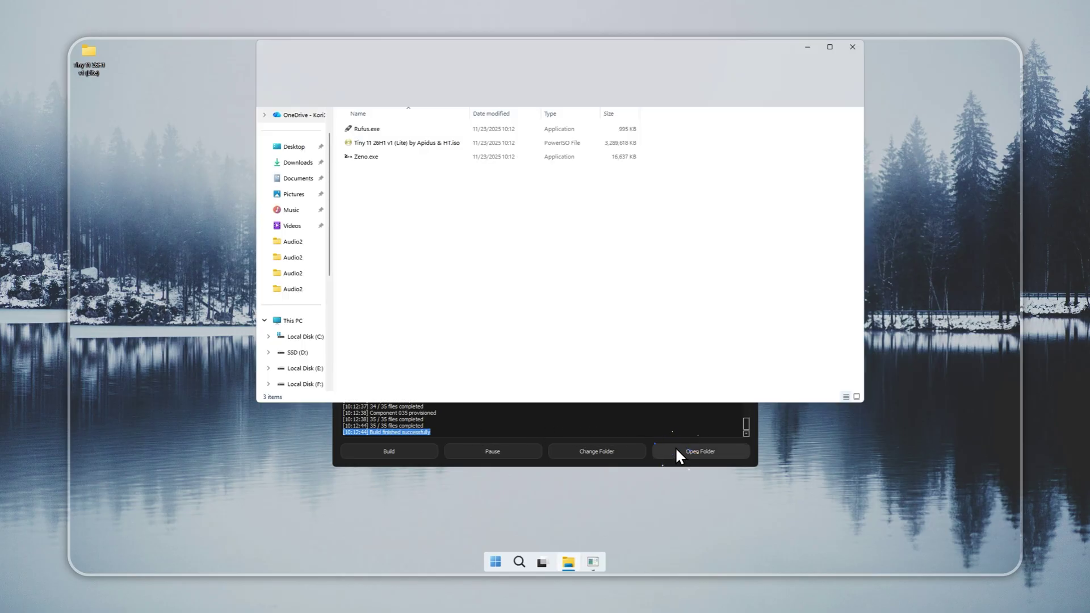
- Run Zeno and load the ISO from Desktop > Tiny 11 26H1 v1 (Lite)
drag(503, 53, 493, 132)
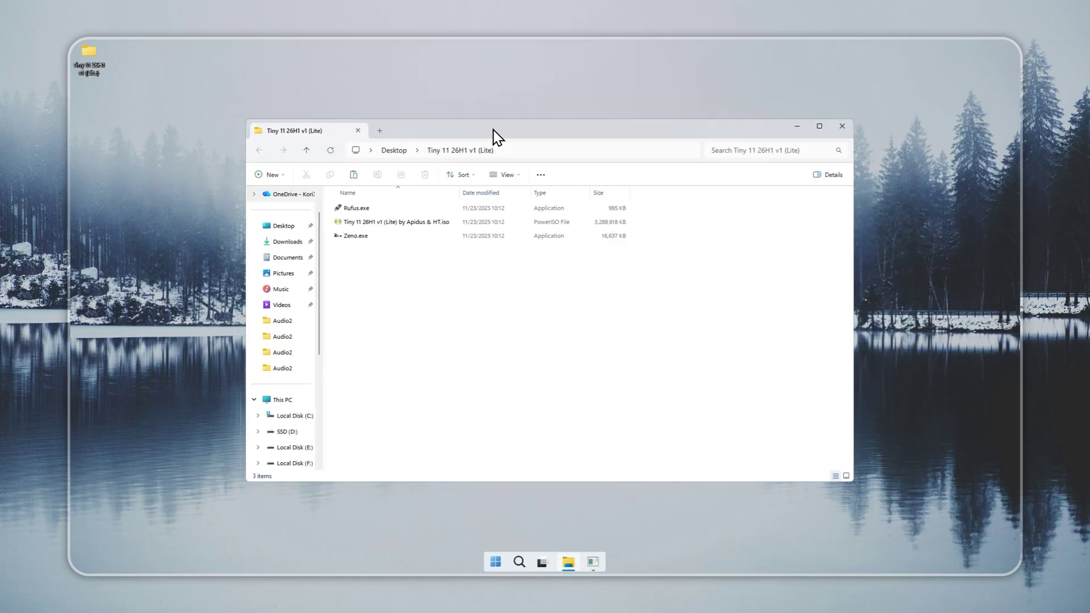
double_click(375, 236)
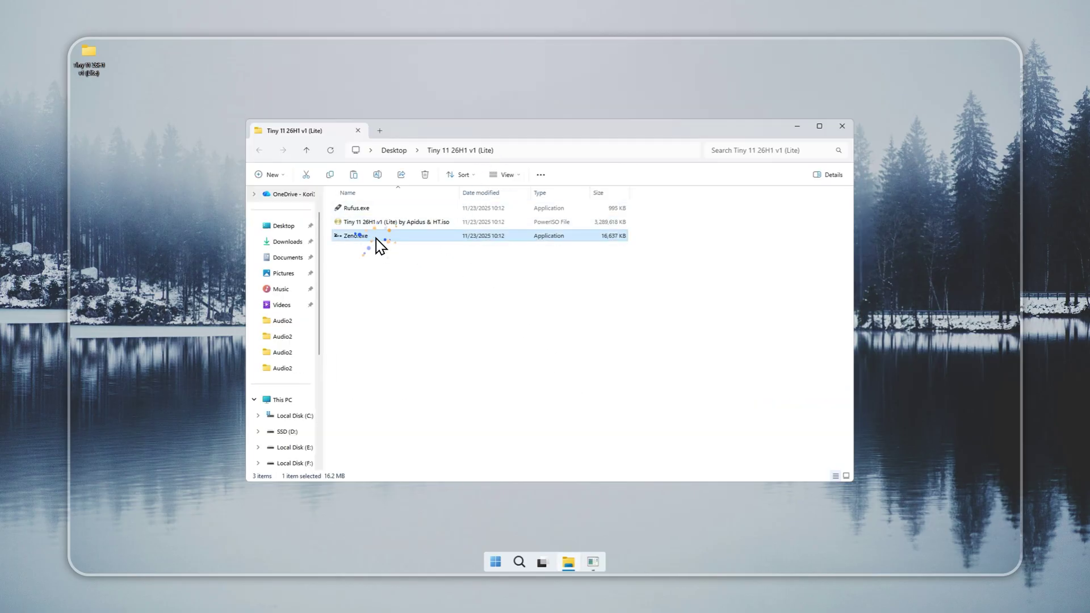
click(446, 169)
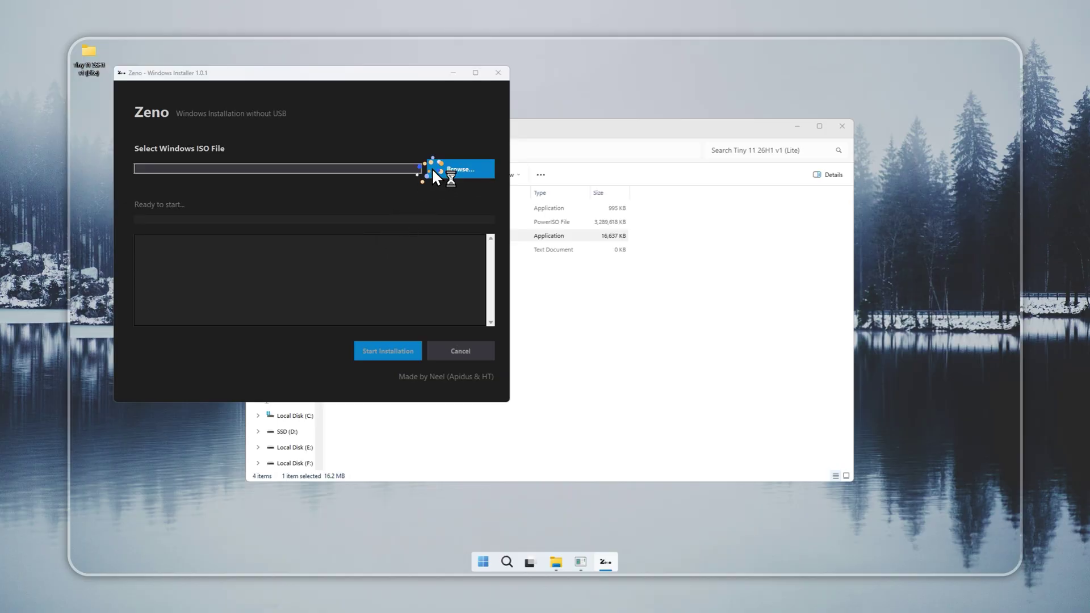
scroll(146, 195, up, 5)
click(152, 212)
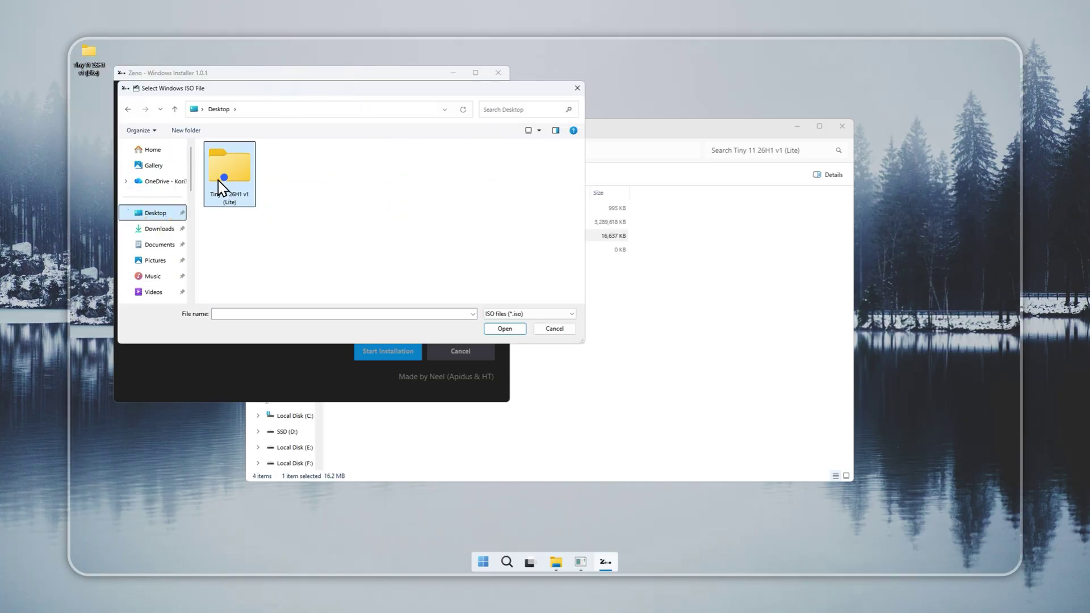
double_click(224, 176)
double_click(249, 162)
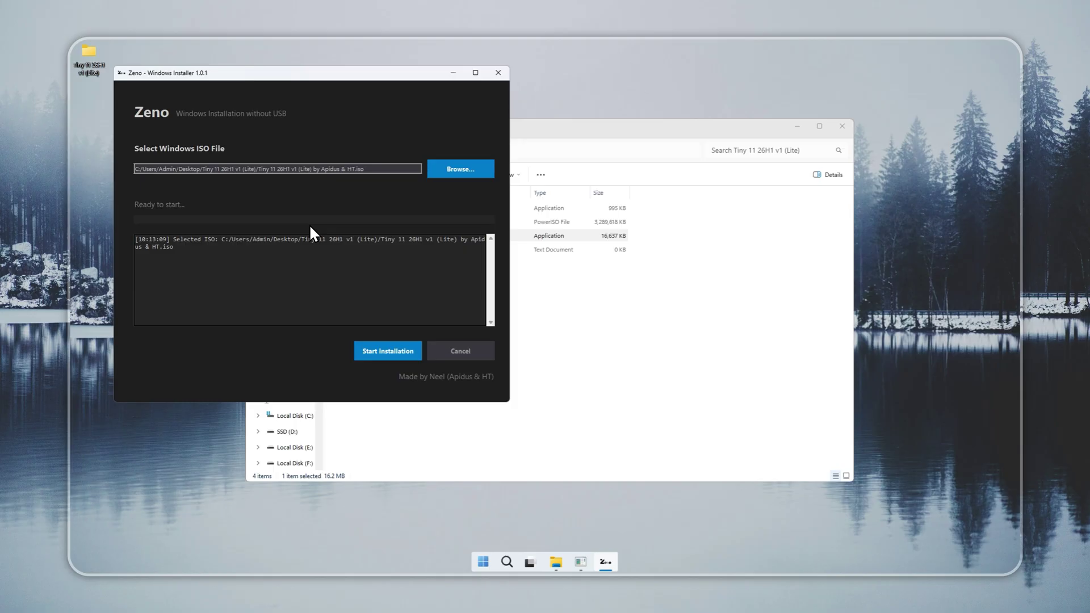
- Start the installation and choose Local Disk (E:) on This PC as the target
click(381, 347)
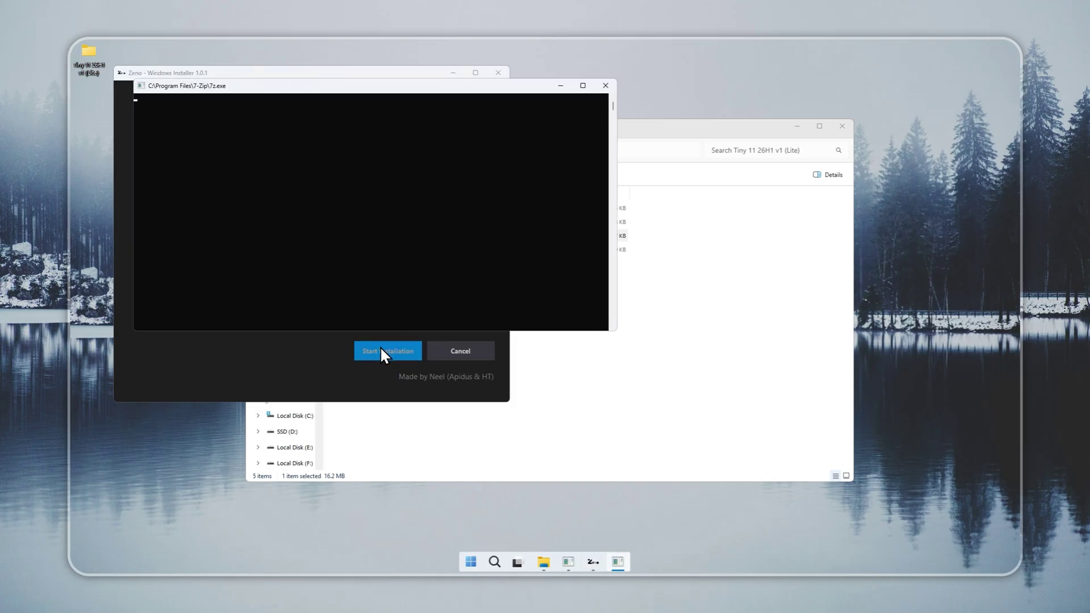
scroll(178, 278, down, 3)
click(170, 211)
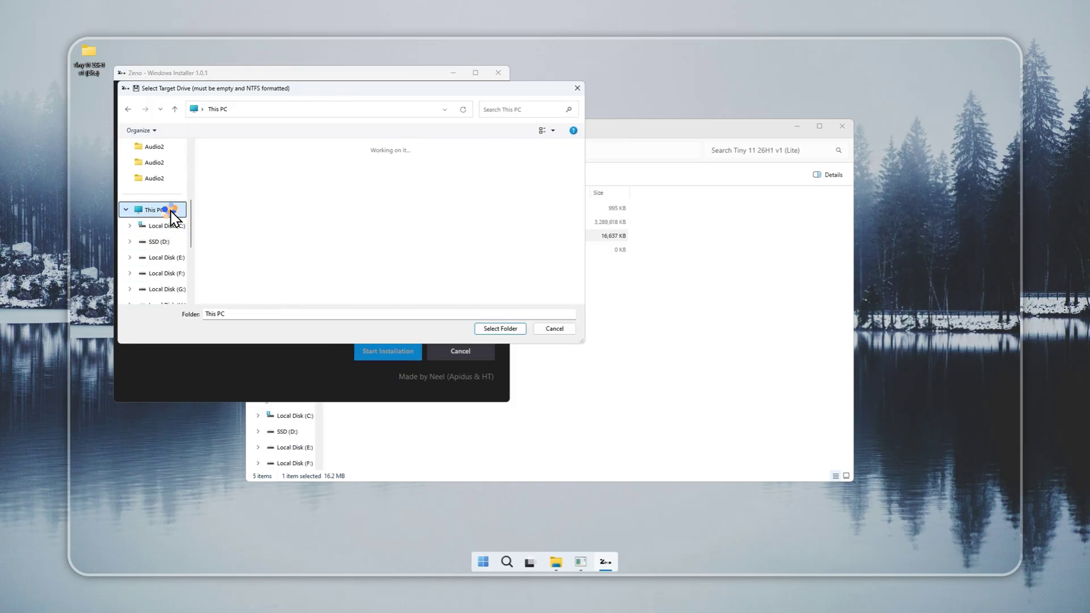
click(518, 177)
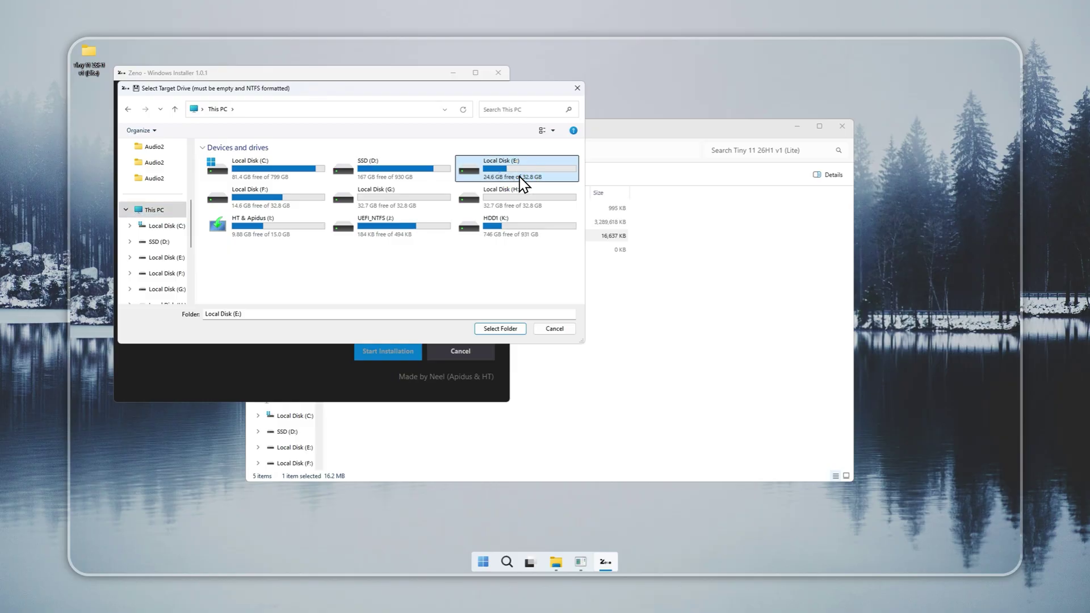
- Format Local Disk (E:), accepting the erase warning, and close the format settings
right_click(520, 176)
click(551, 373)
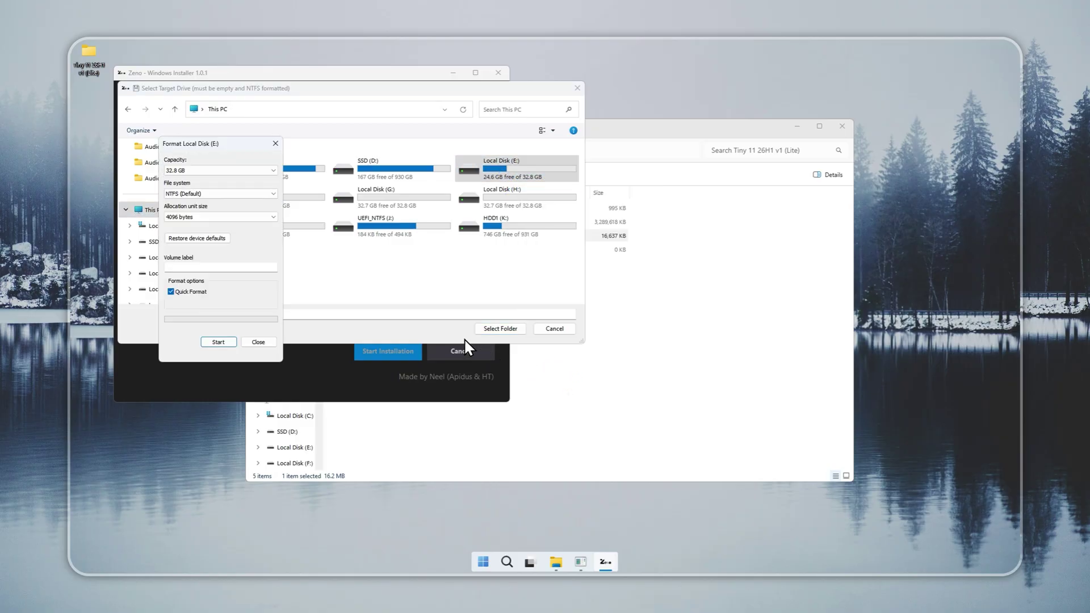
click(215, 343)
click(567, 300)
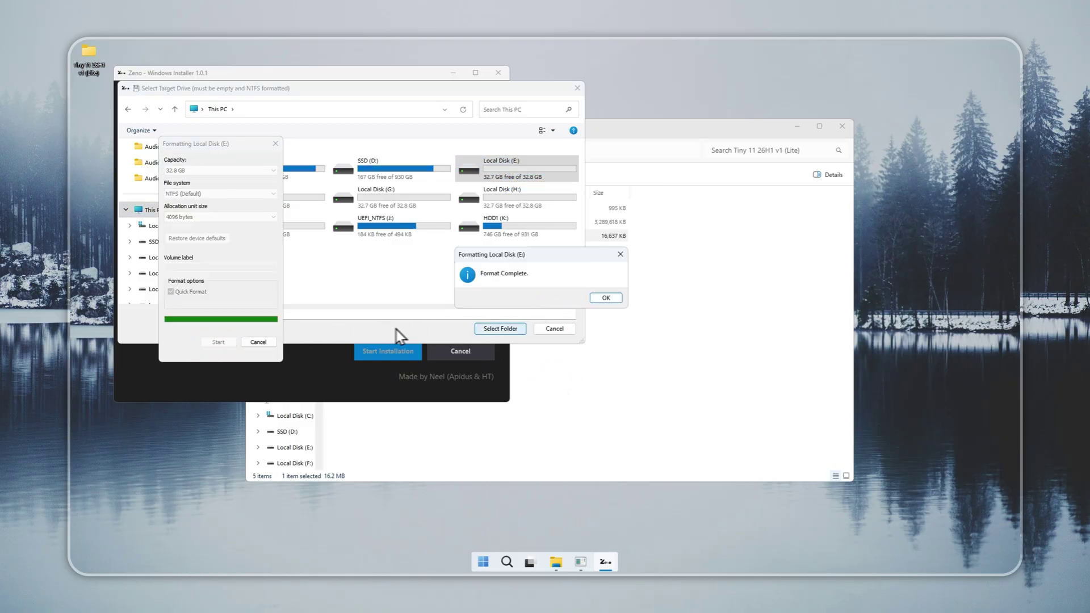
click(603, 298)
click(258, 342)
- Confirm Local Disk (E:), dismiss the installation successful message, and close Zeno
click(500, 328)
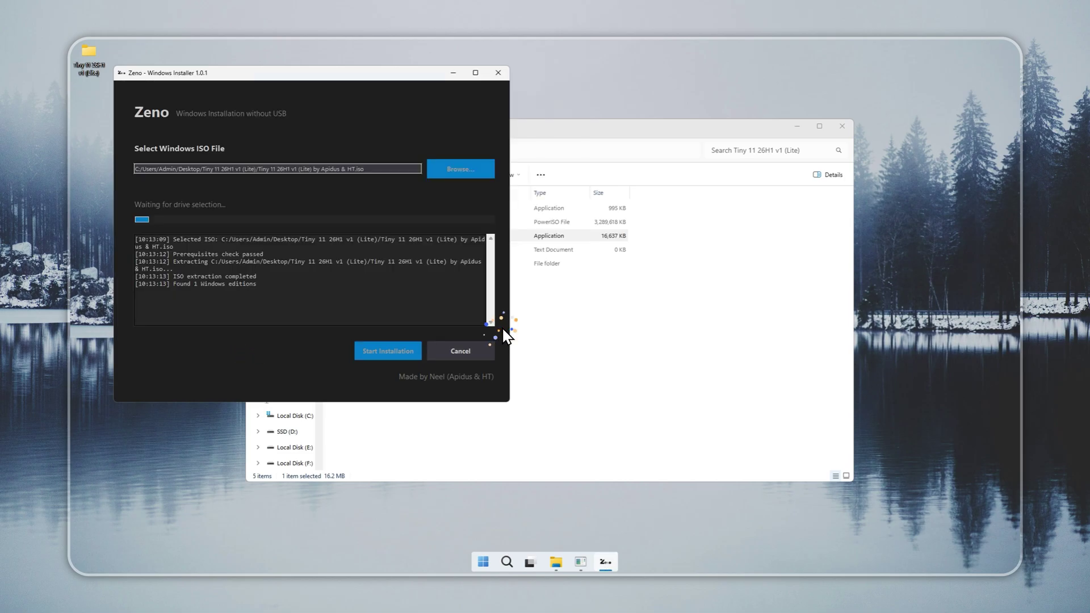
click(380, 375)
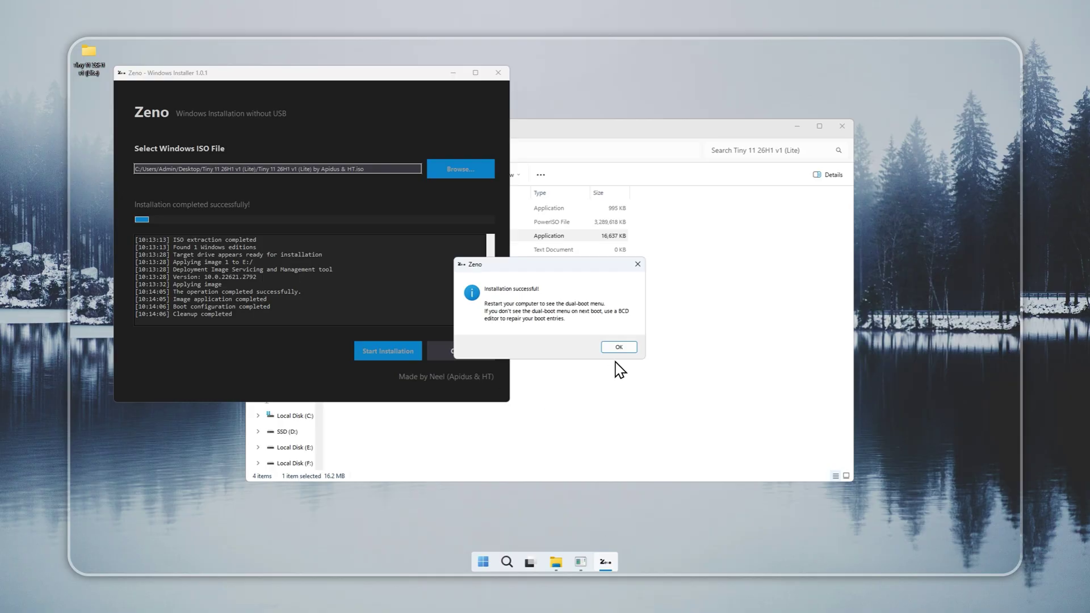
click(619, 348)
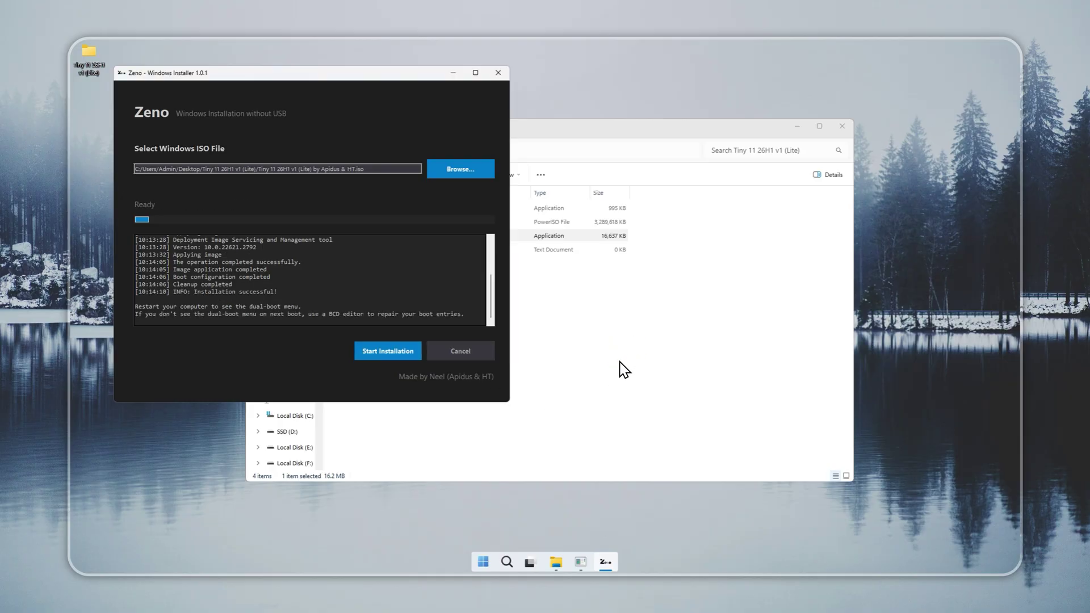
click(497, 73)
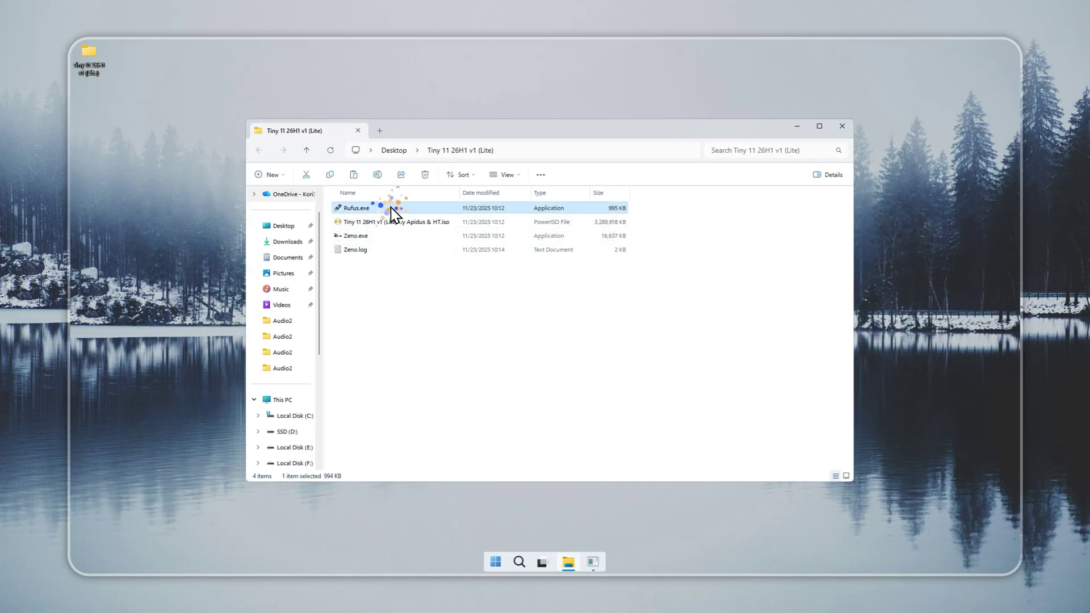
- In Rufus, select the Tiny 11 ISO and start writing it to USB, accepting the erase warning
click(618, 207)
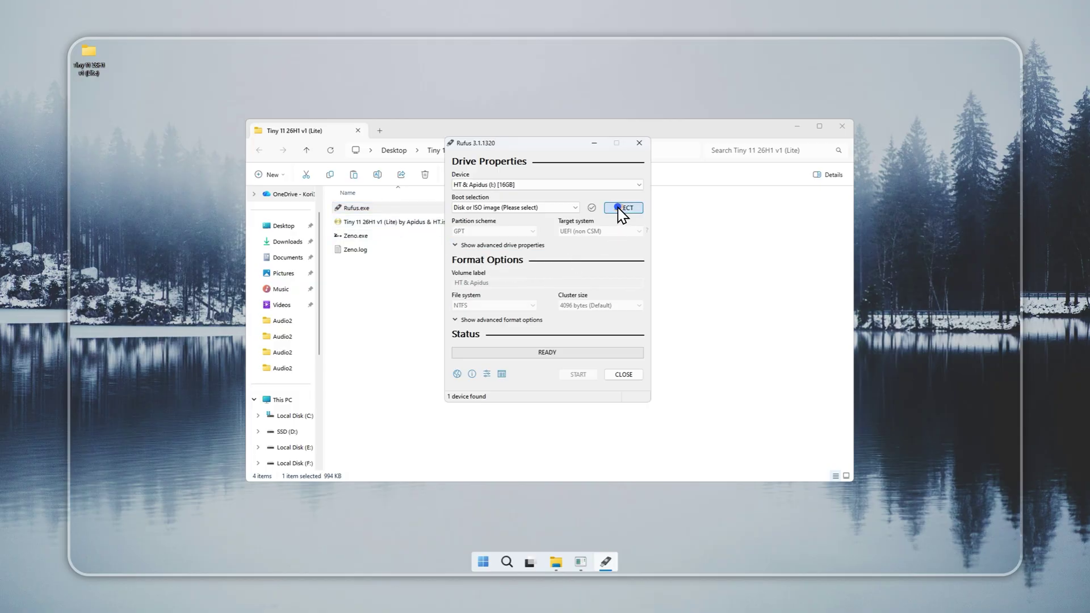
click(596, 230)
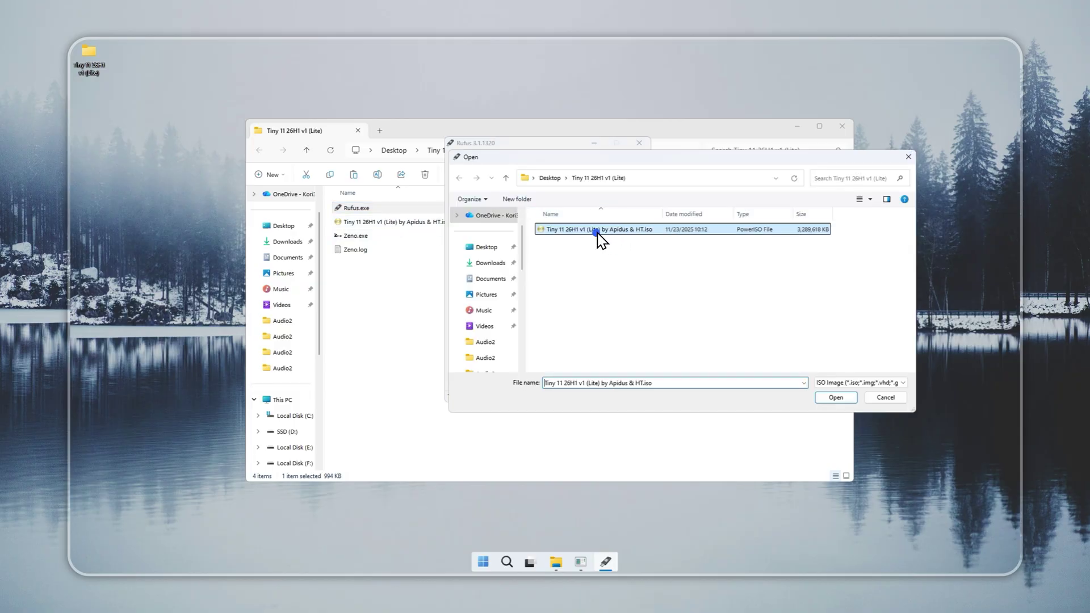
click(830, 396)
click(578, 377)
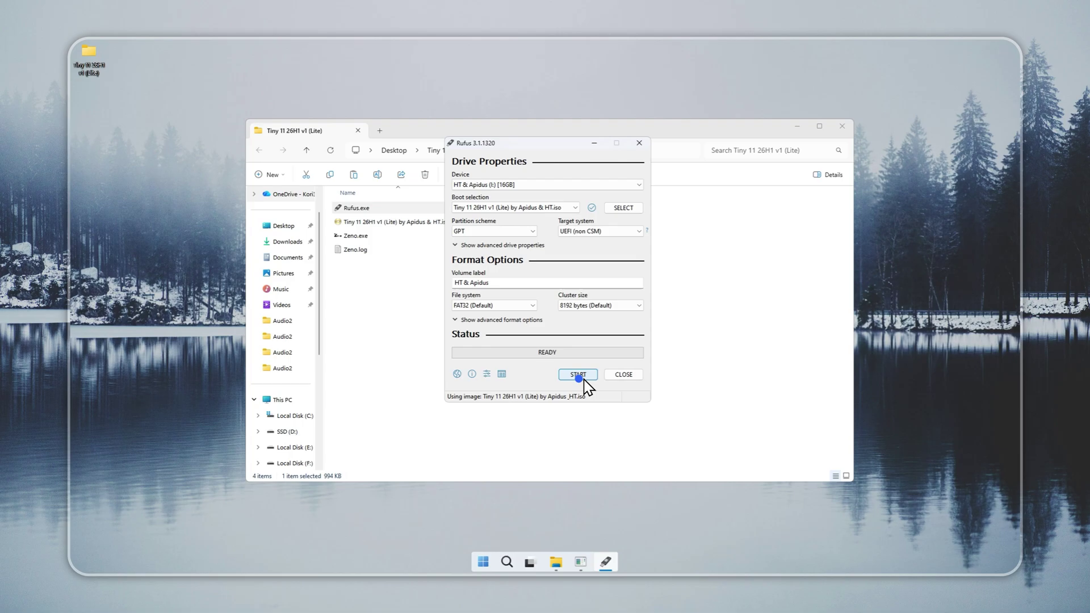
click(573, 337)
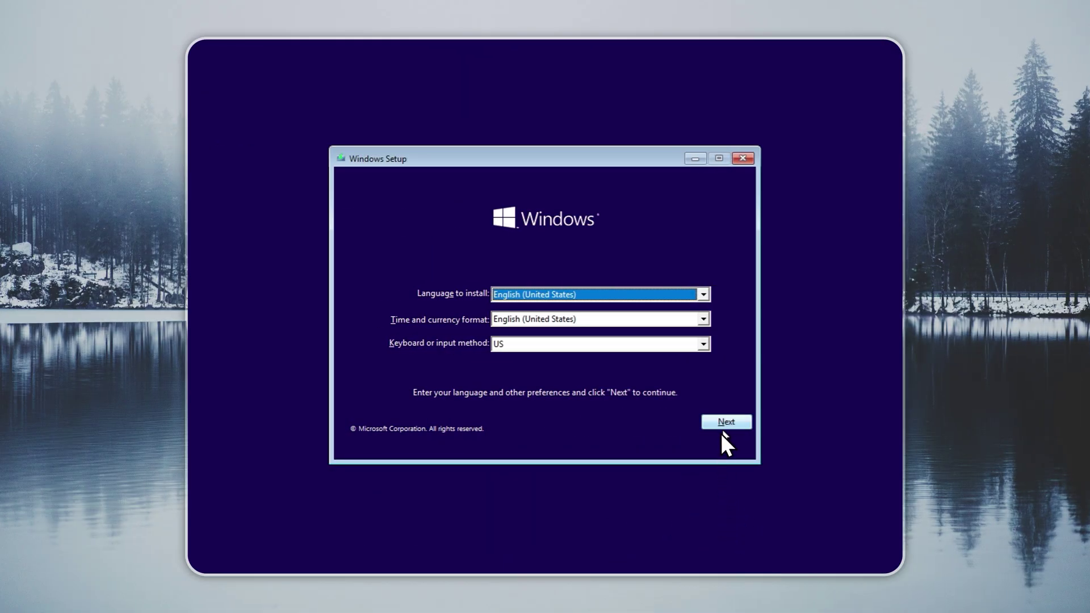
- Keep default language settings, skip the product key, accept the license, and choose Custom install
click(723, 424)
click(567, 311)
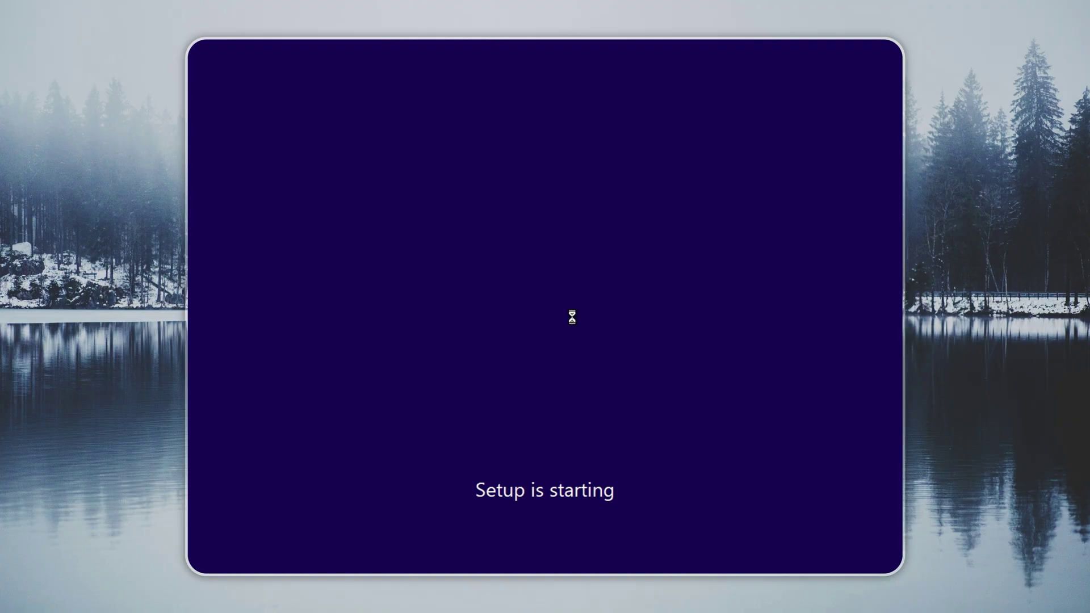
click(588, 425)
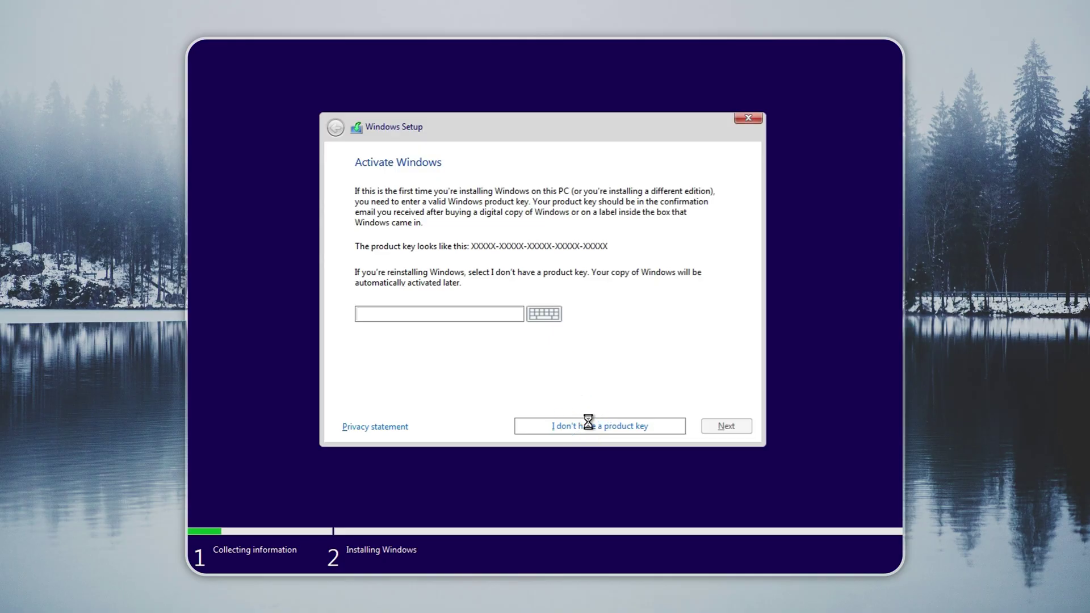
click(430, 394)
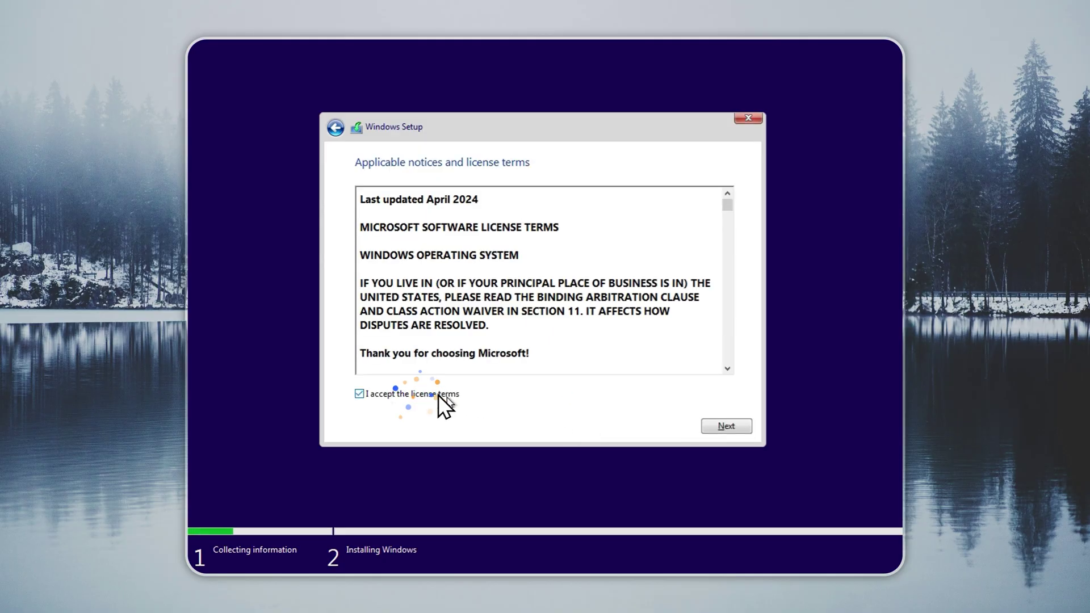
click(707, 421)
click(620, 307)
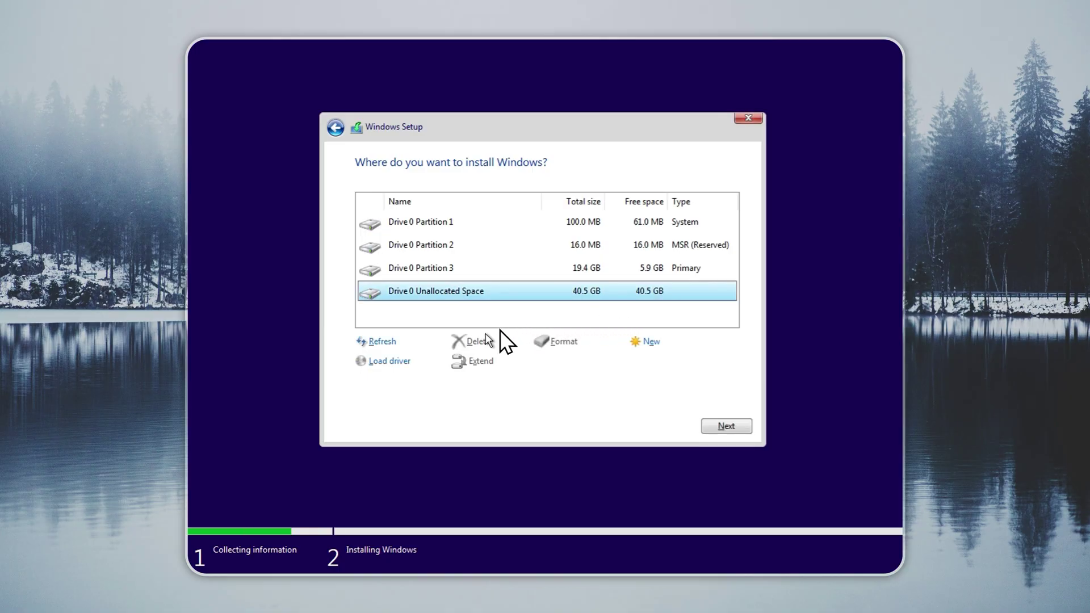
- Delete Drive 0 Partitions 3, 2 and 1
click(492, 272)
click(479, 341)
click(636, 361)
click(596, 250)
click(480, 340)
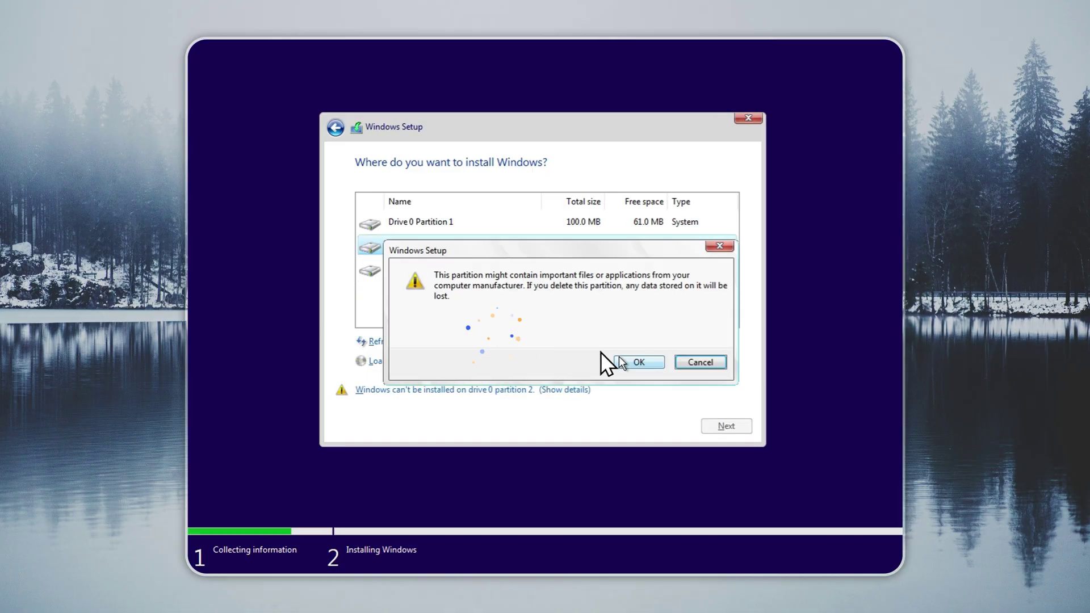
click(636, 361)
click(596, 221)
click(479, 340)
click(636, 362)
- Create a 20000 MB partition and install Windows on Partition 3
click(647, 341)
drag(610, 361, 553, 363)
text(20000)
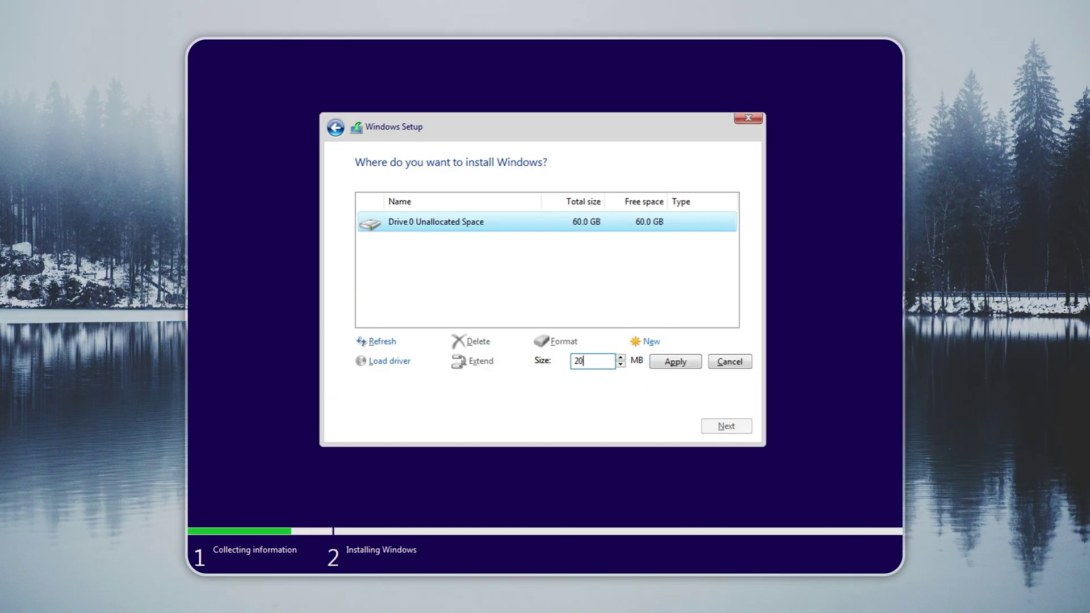
click(675, 361)
click(664, 372)
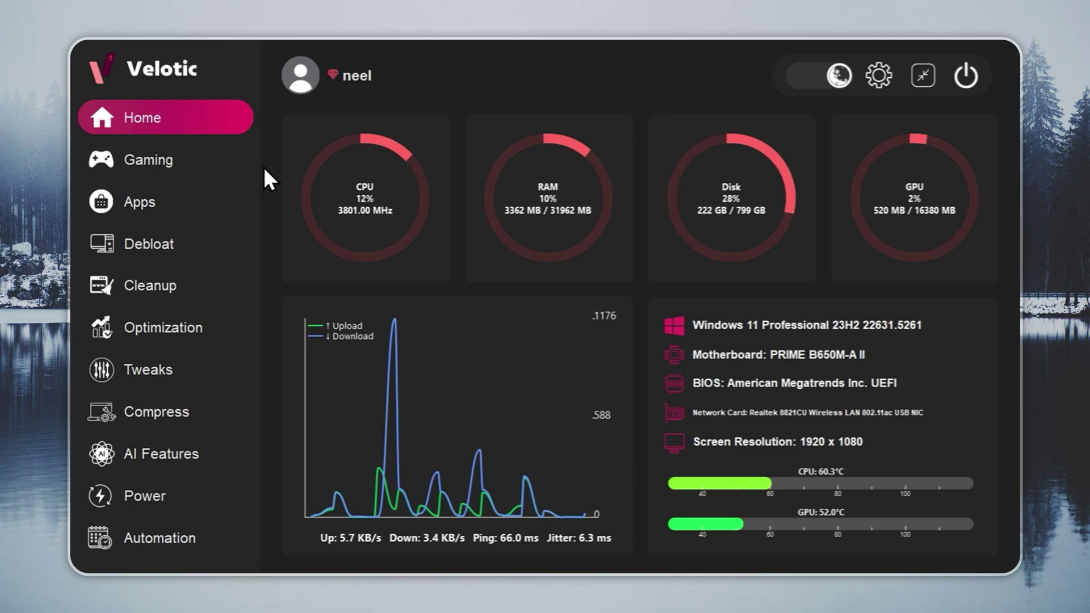
click(243, 159)
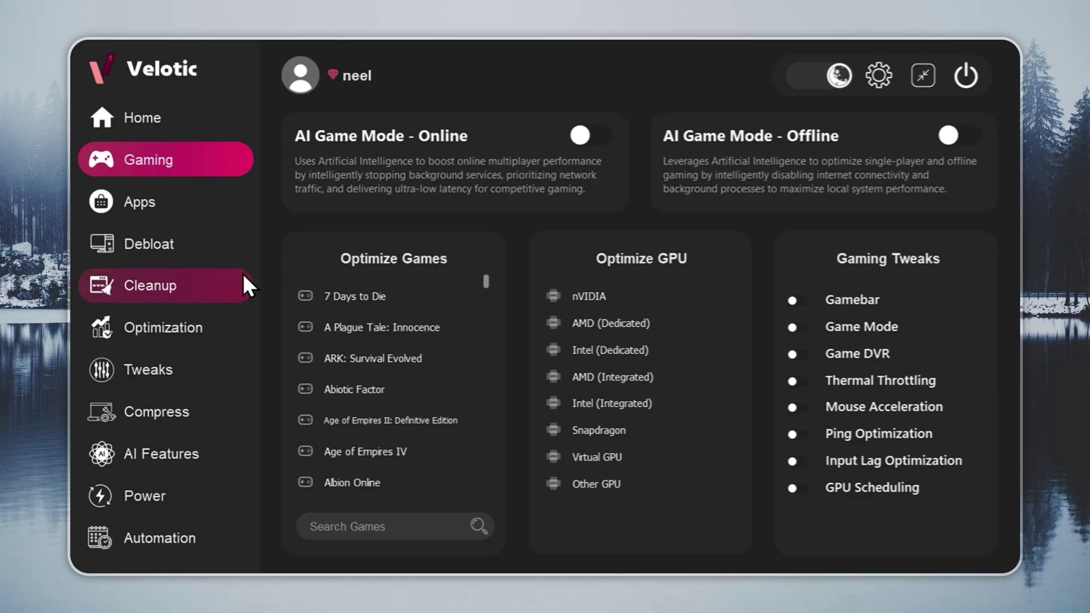
click(208, 291)
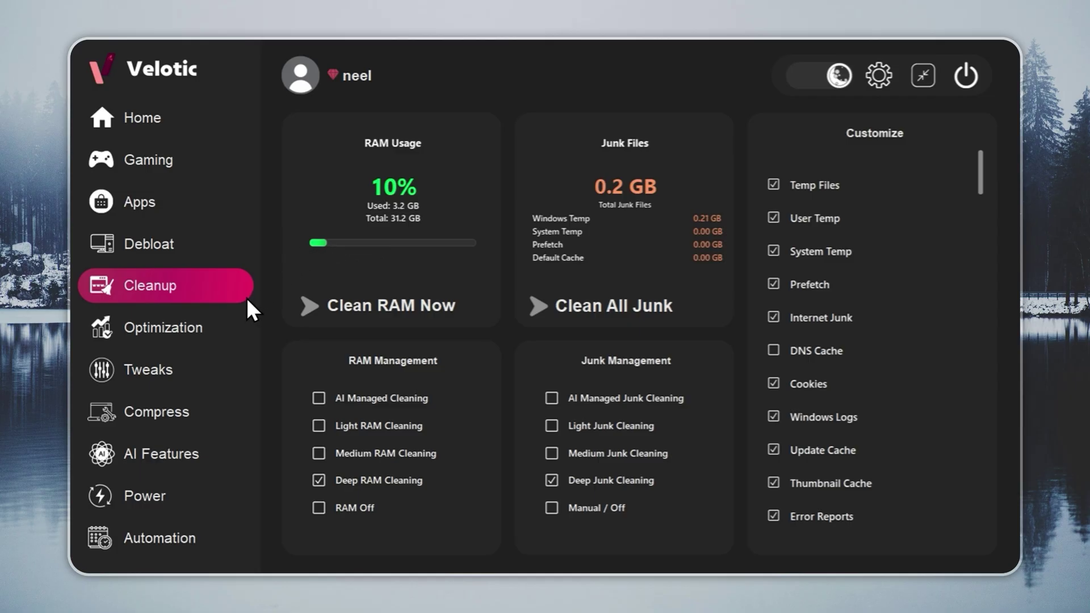
click(243, 327)
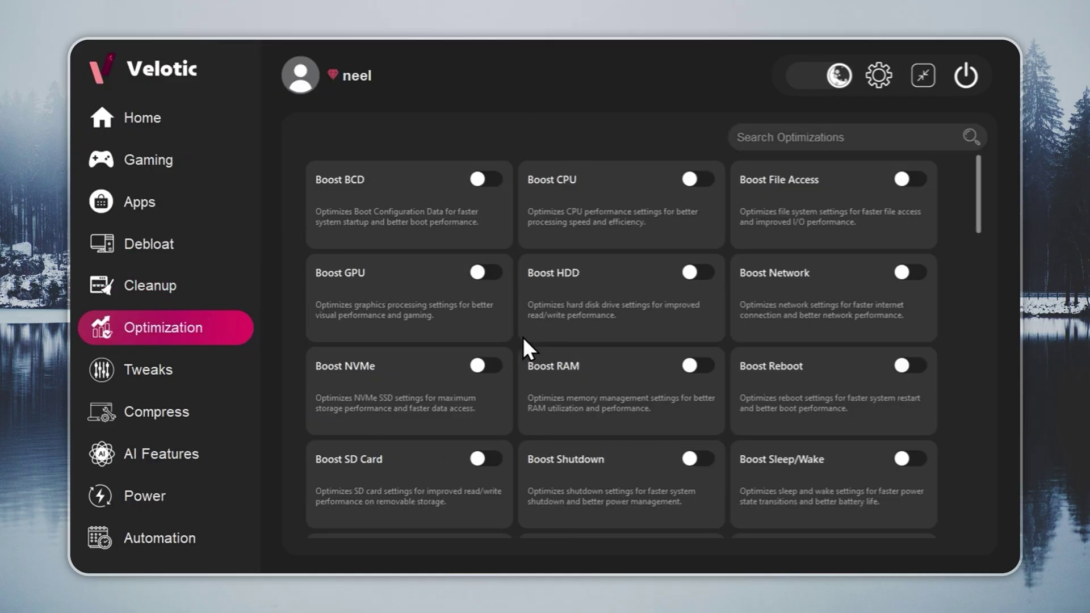
click(243, 374)
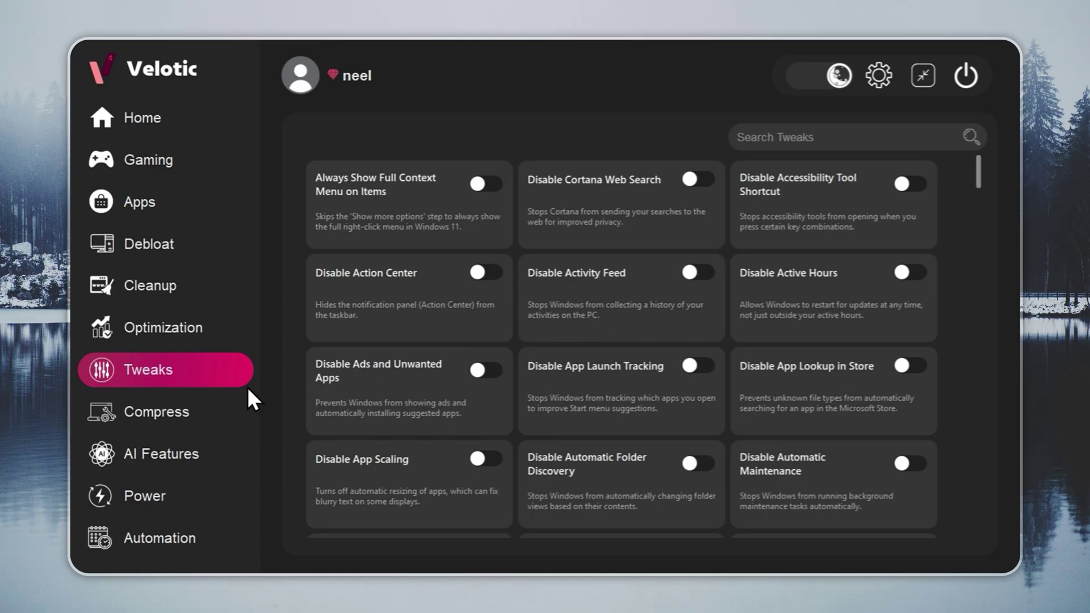
click(196, 244)
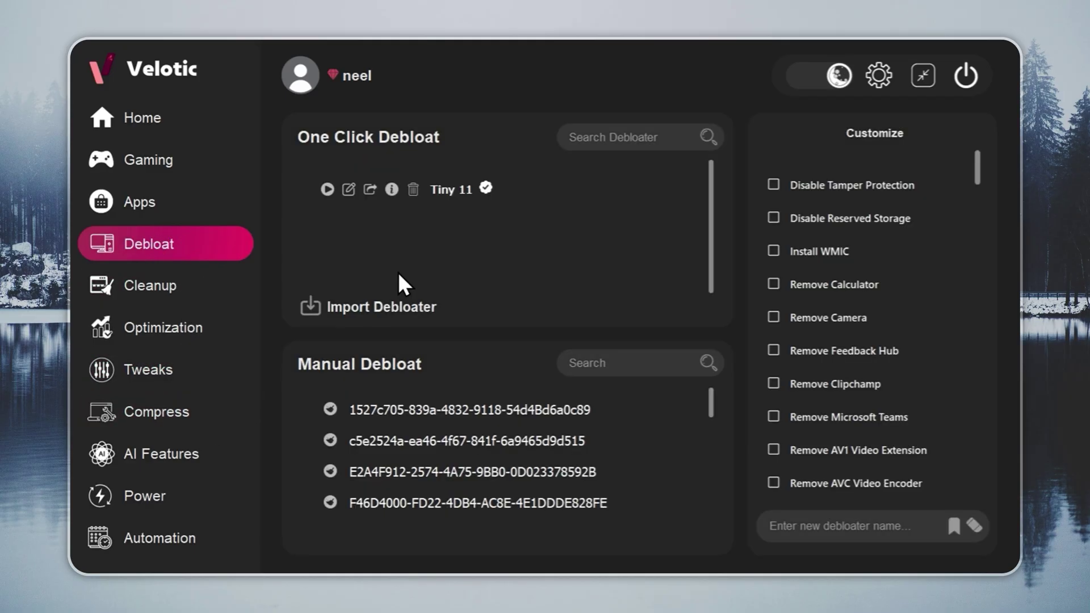
click(231, 205)
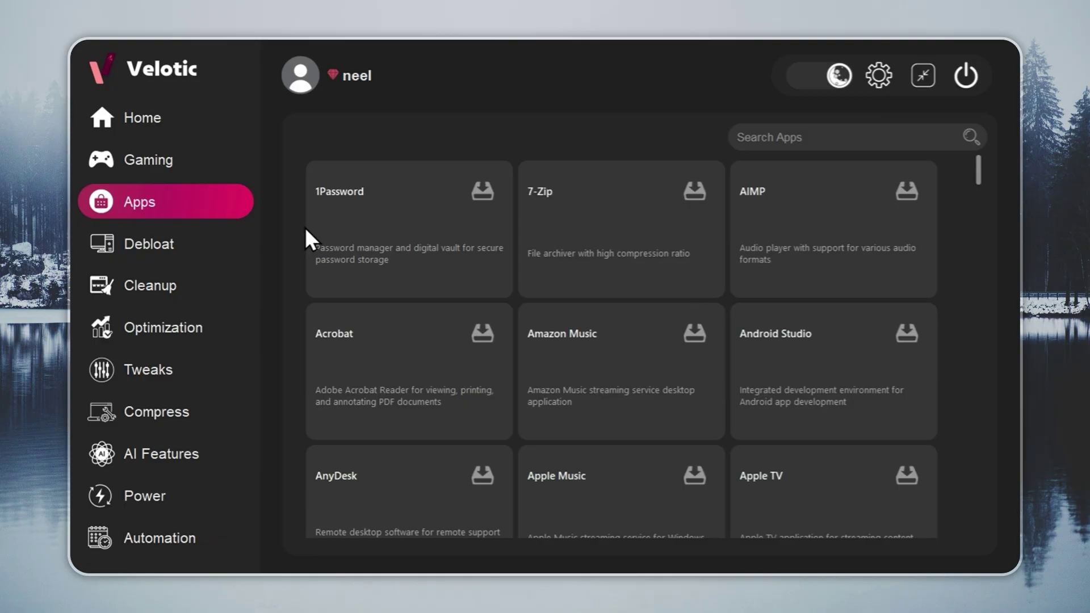
click(238, 494)
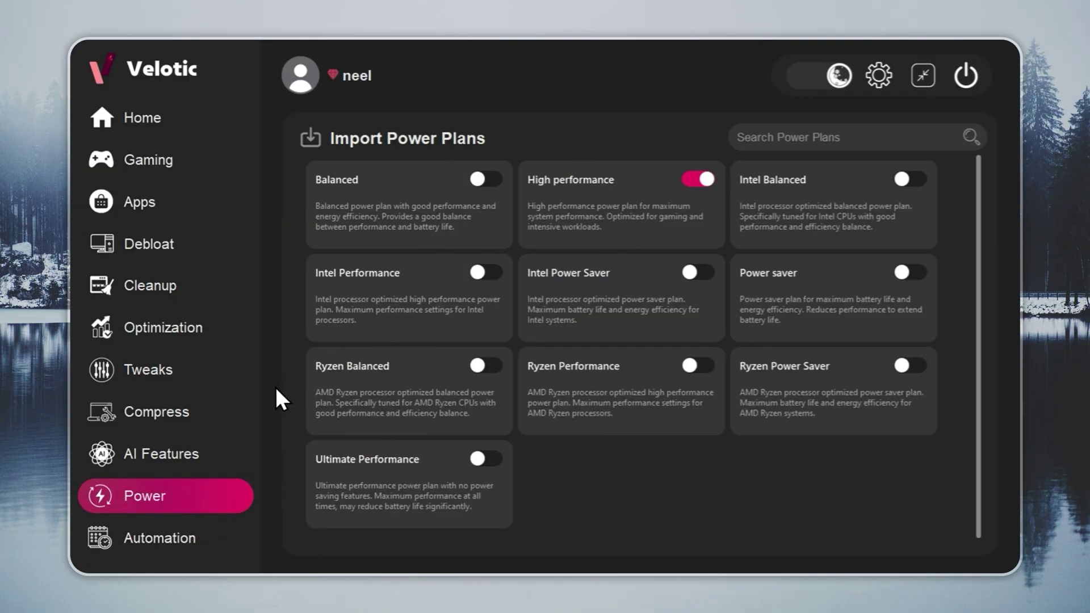
click(239, 408)
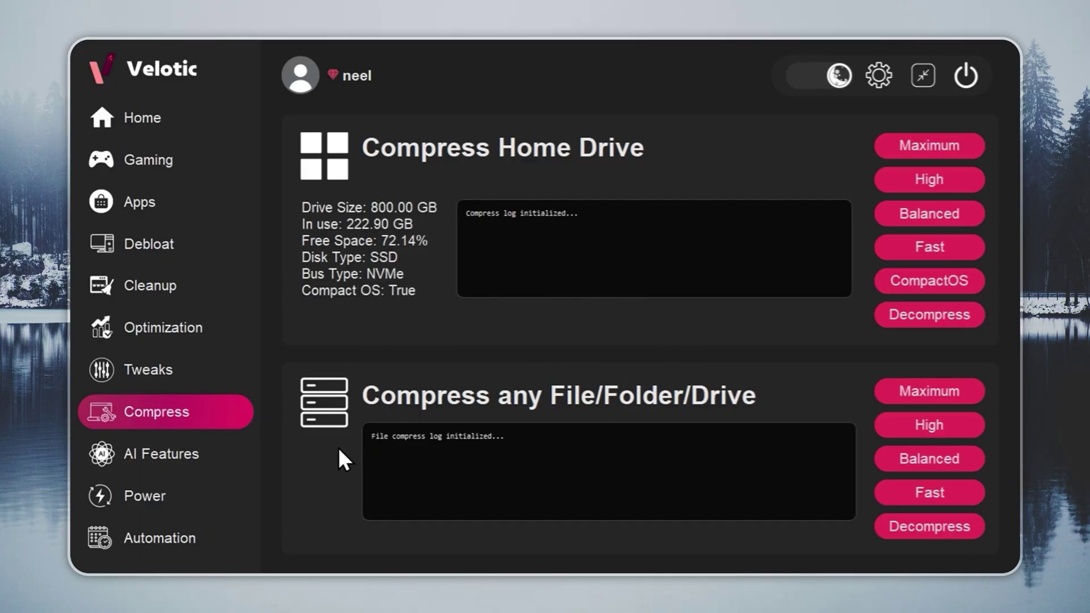
click(233, 452)
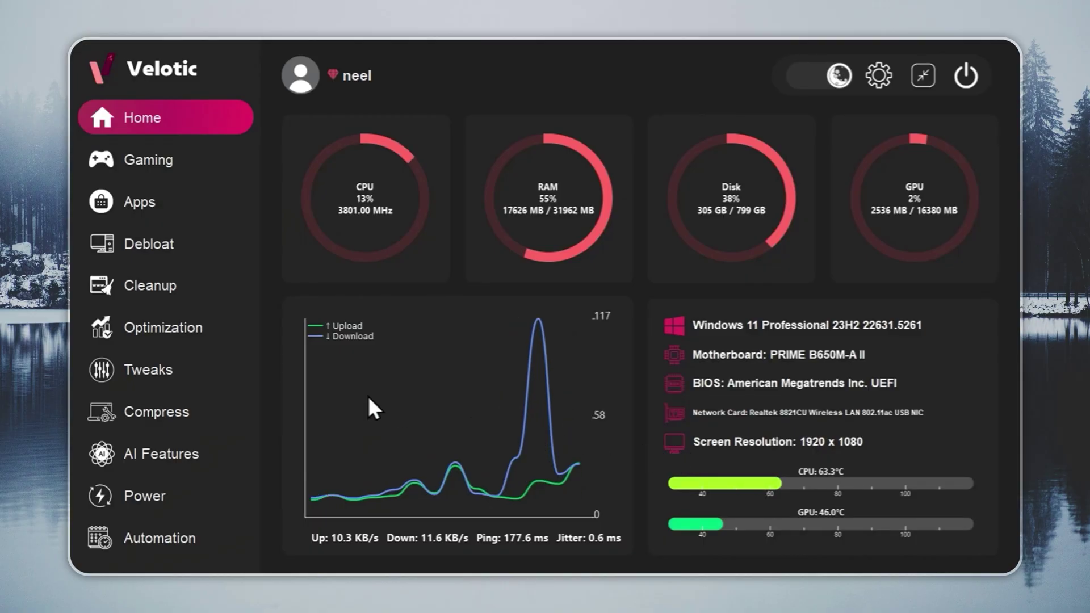
- Run the Tiny 11 profile under One Click Debloat on Velotic's Debloat page
click(142, 241)
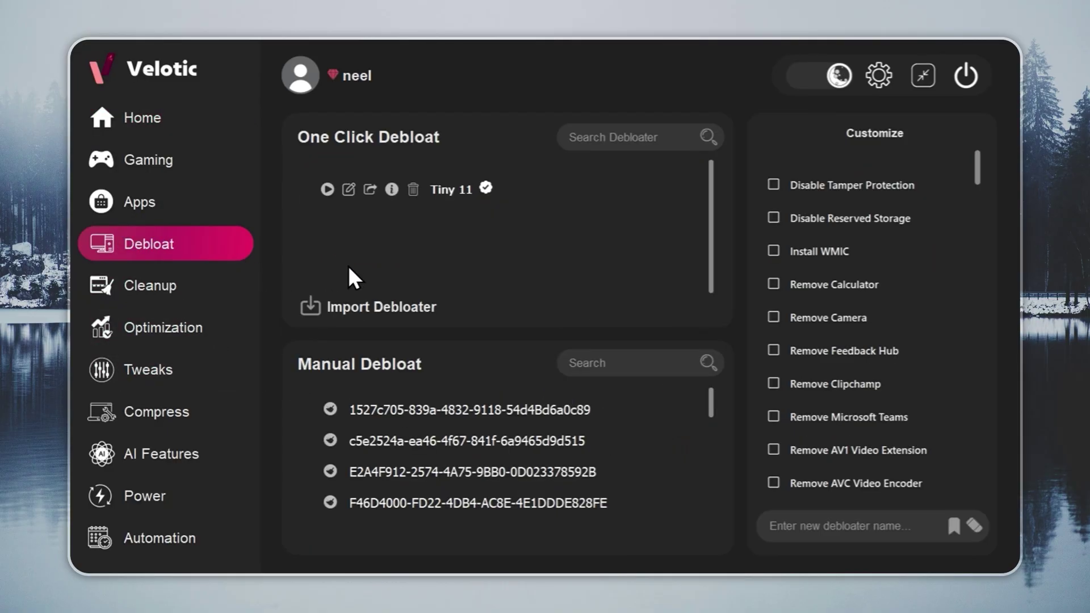
click(328, 190)
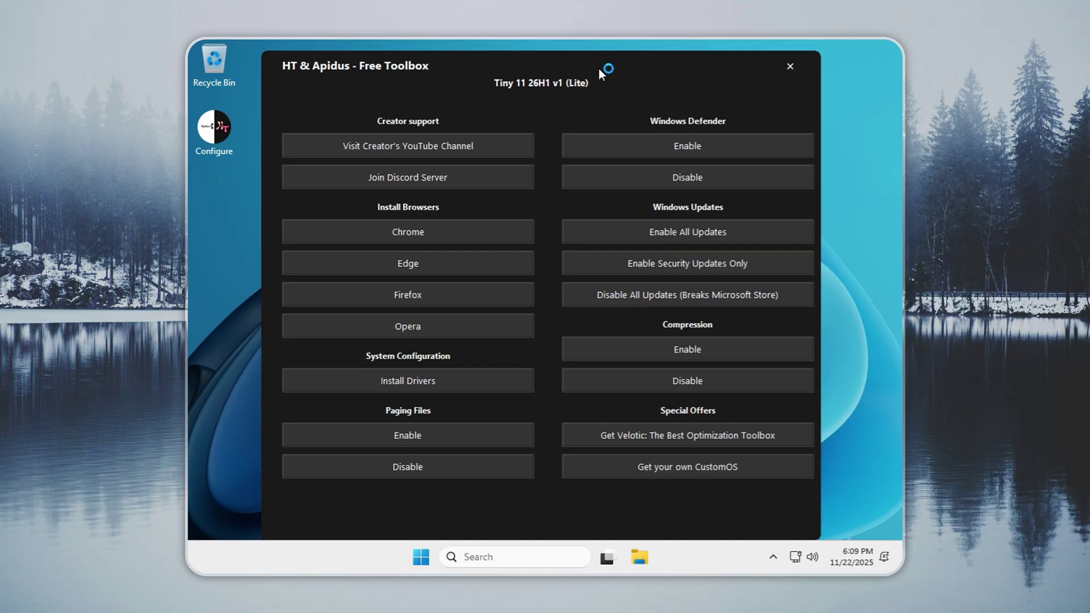
- Enable drive compression, dismiss the success message, and close the toolbox window
click(655, 347)
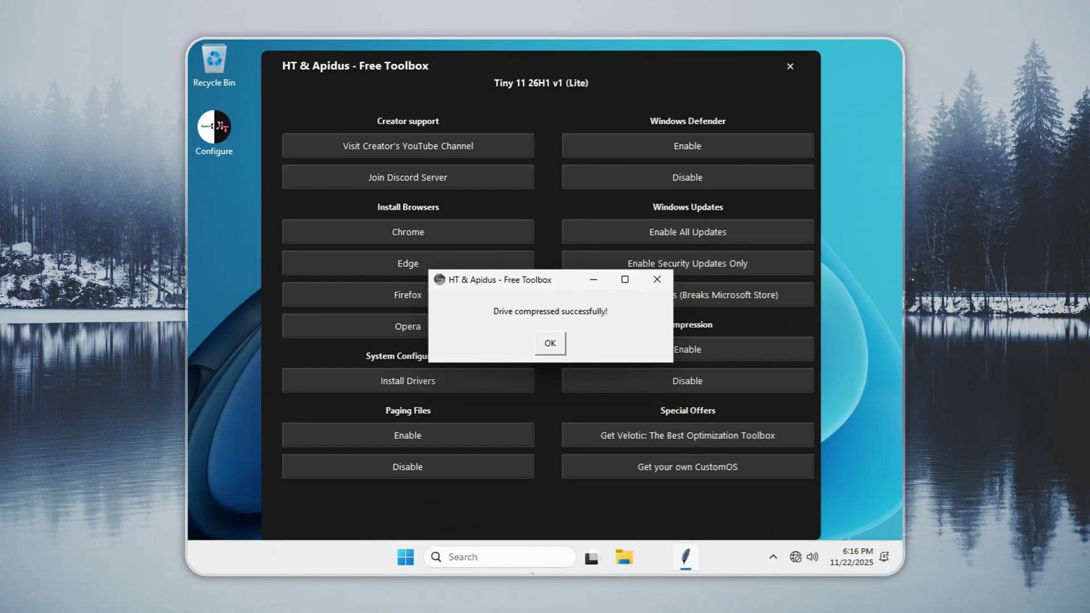
click(546, 344)
click(788, 56)
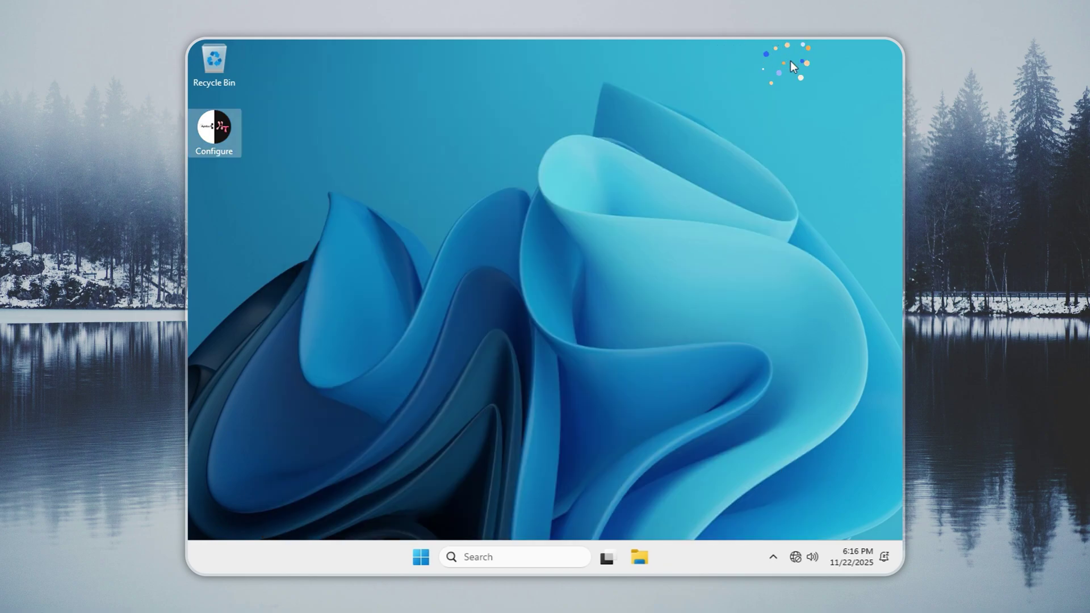
- Check Local Disk (C:) properties (14.4 GB free of 19.4 GB), then close both windows
click(649, 552)
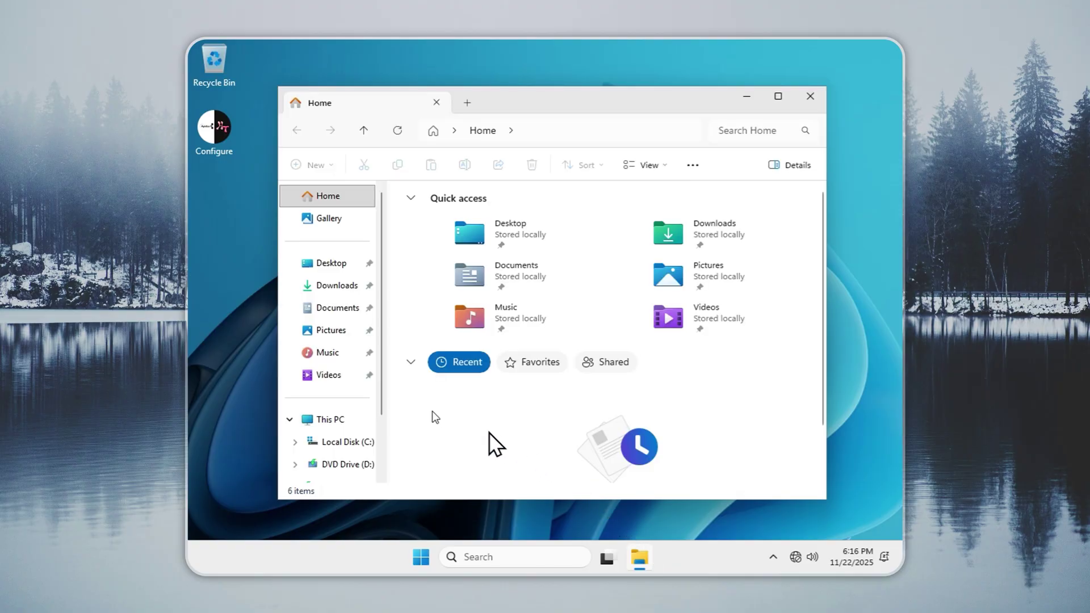
click(356, 421)
click(483, 217)
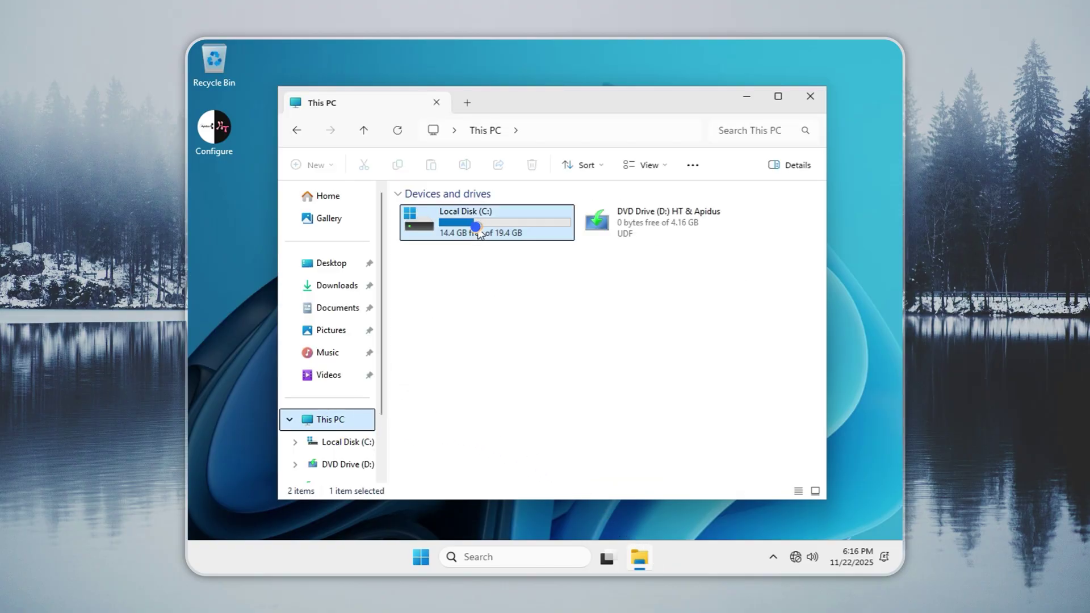
right_click(483, 217)
click(532, 437)
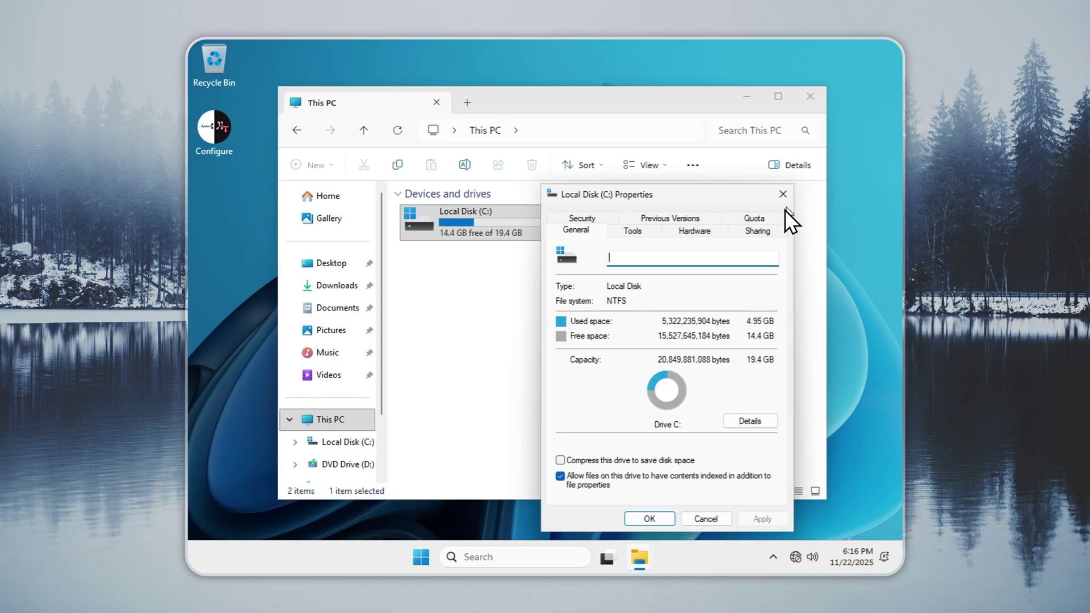
click(782, 194)
click(810, 95)
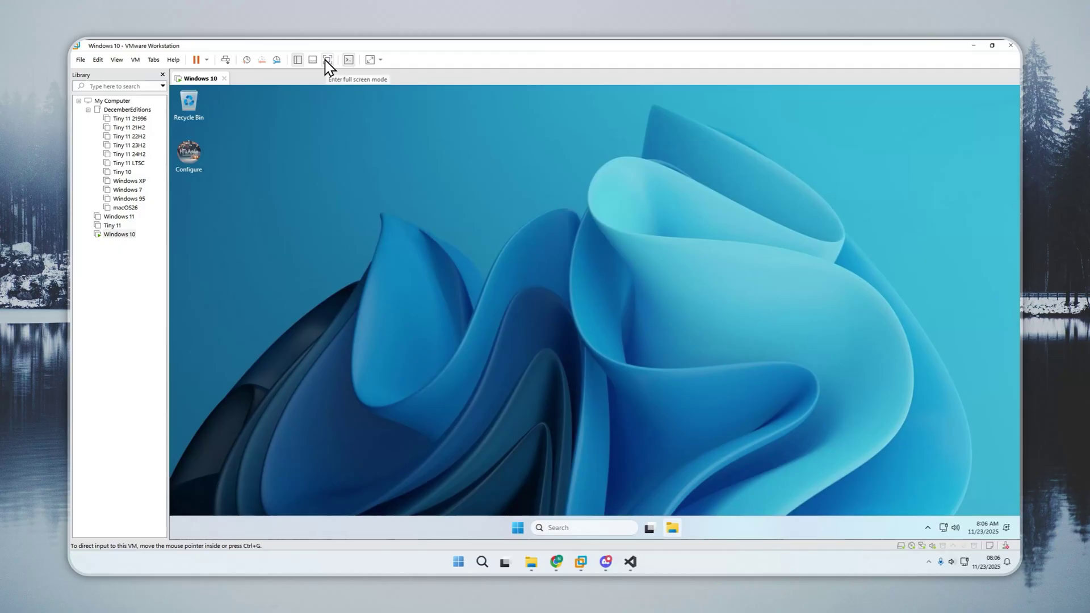
- Install Google Chrome from the toolbox, then open the creator's YouTube channel in Chrome
click(324, 57)
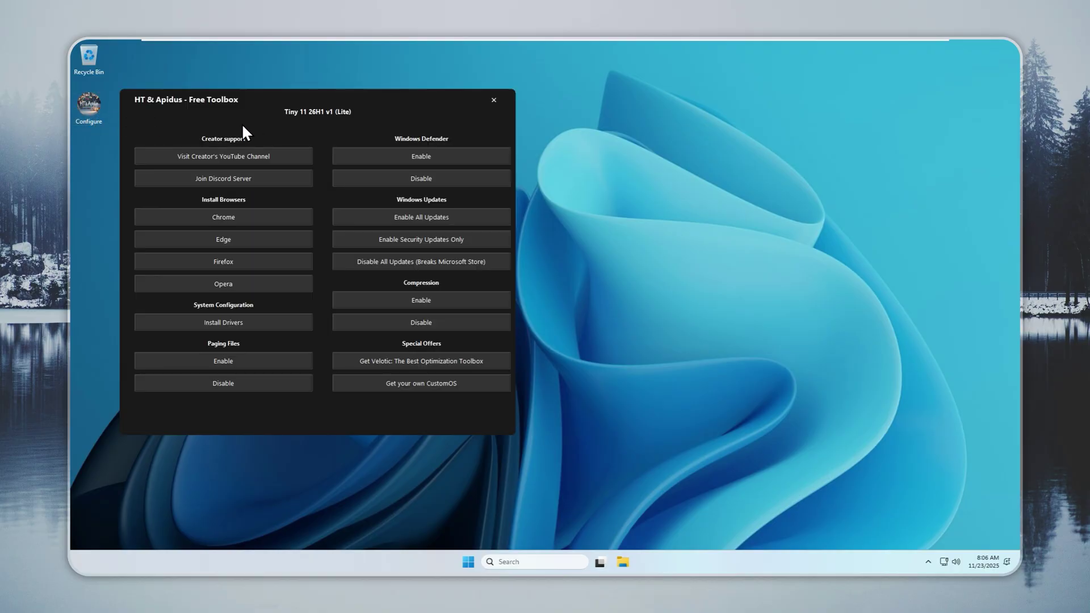
click(222, 214)
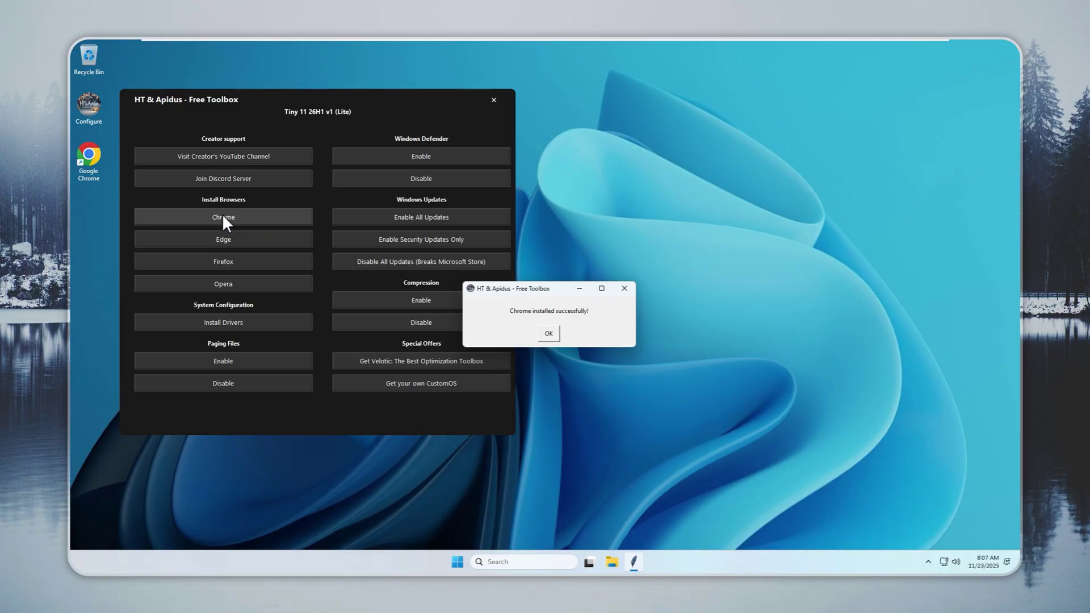
click(548, 333)
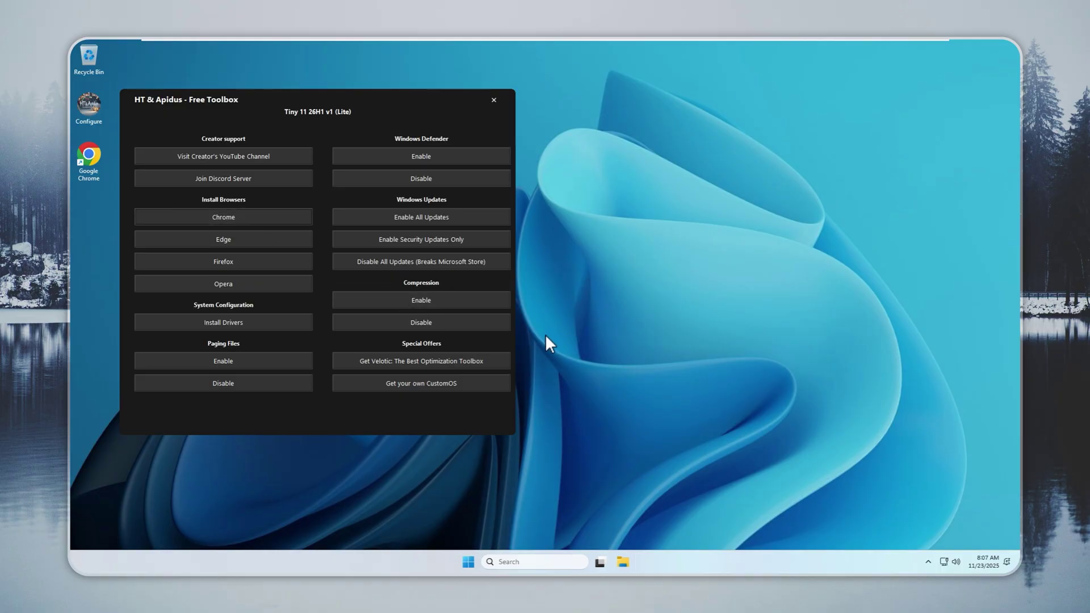
click(240, 155)
click(505, 315)
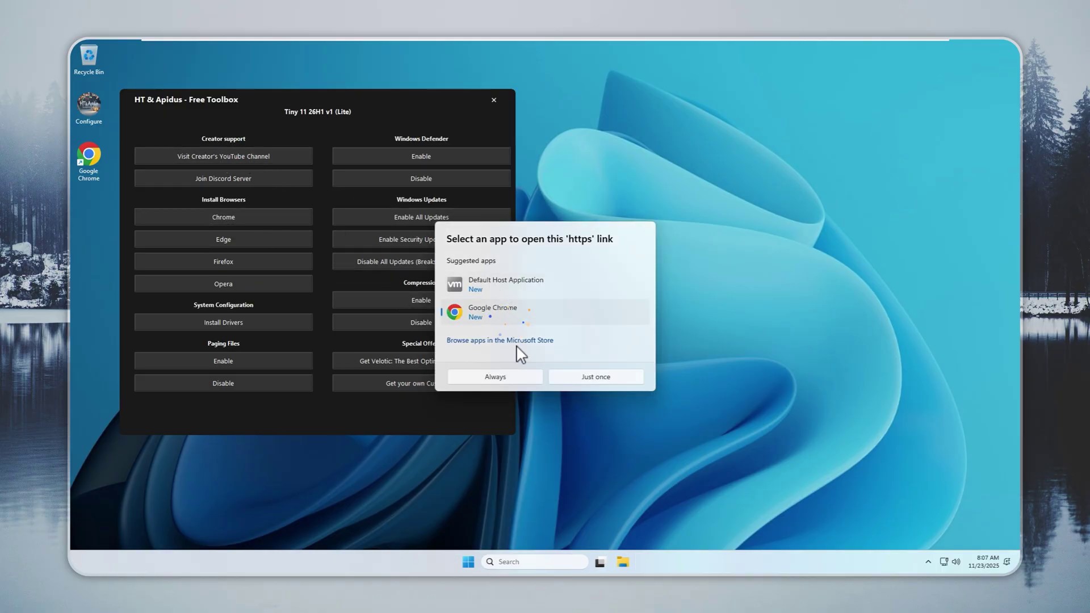
- Open the Apidus and HT YouTube channels and Discord invite in Chrome without signing in, then minimize Chrome
click(591, 377)
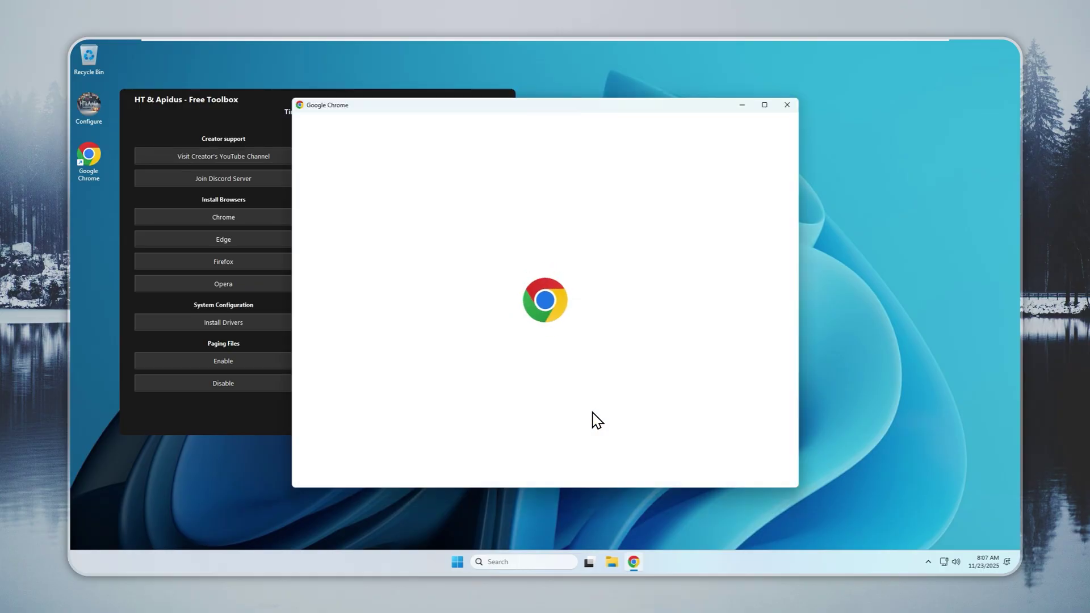
click(740, 466)
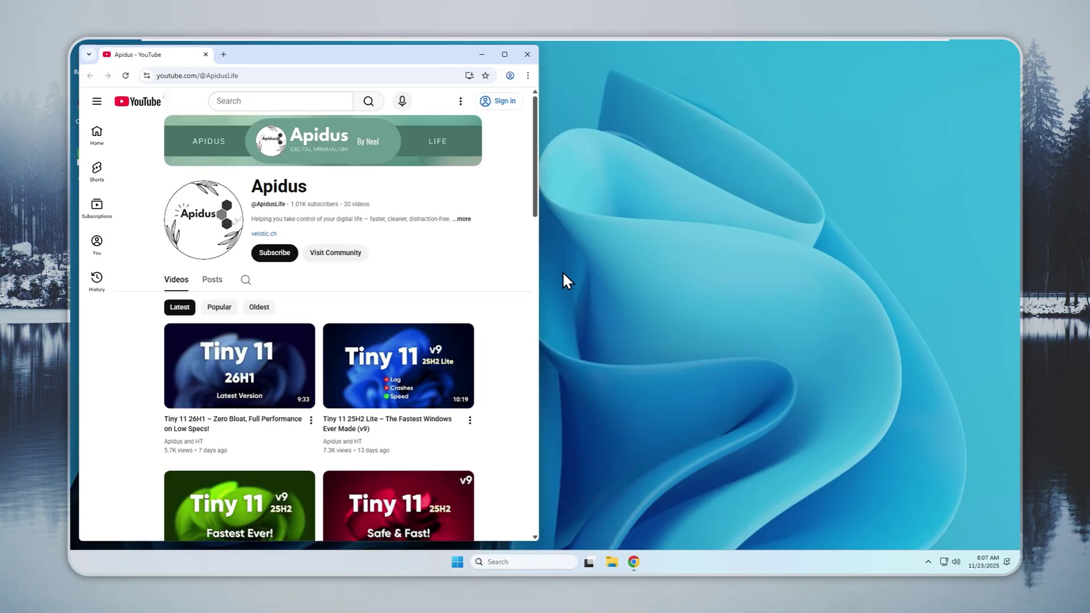
click(527, 54)
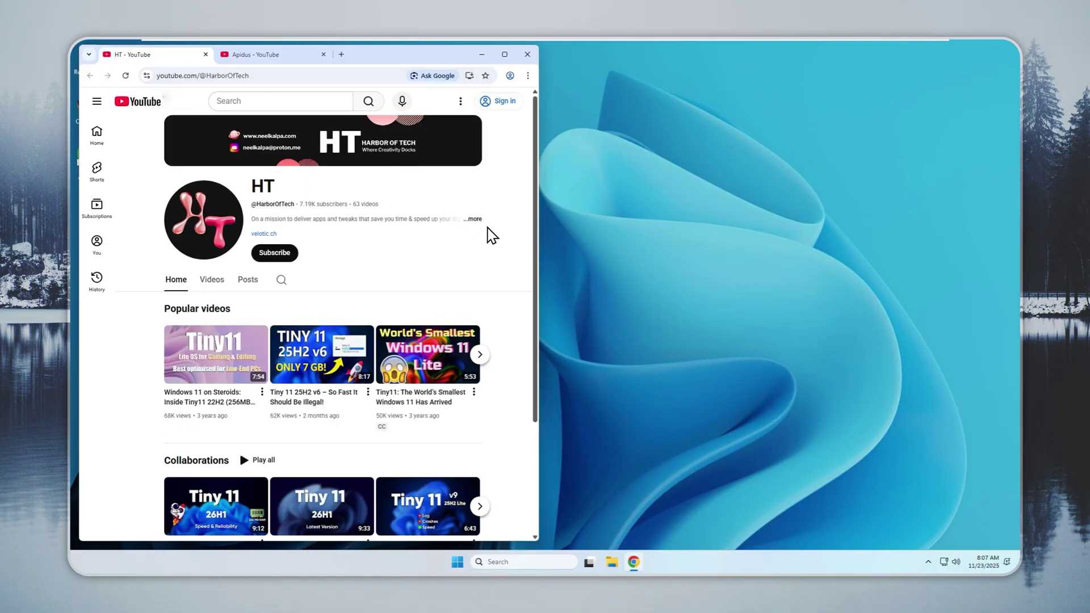
click(528, 54)
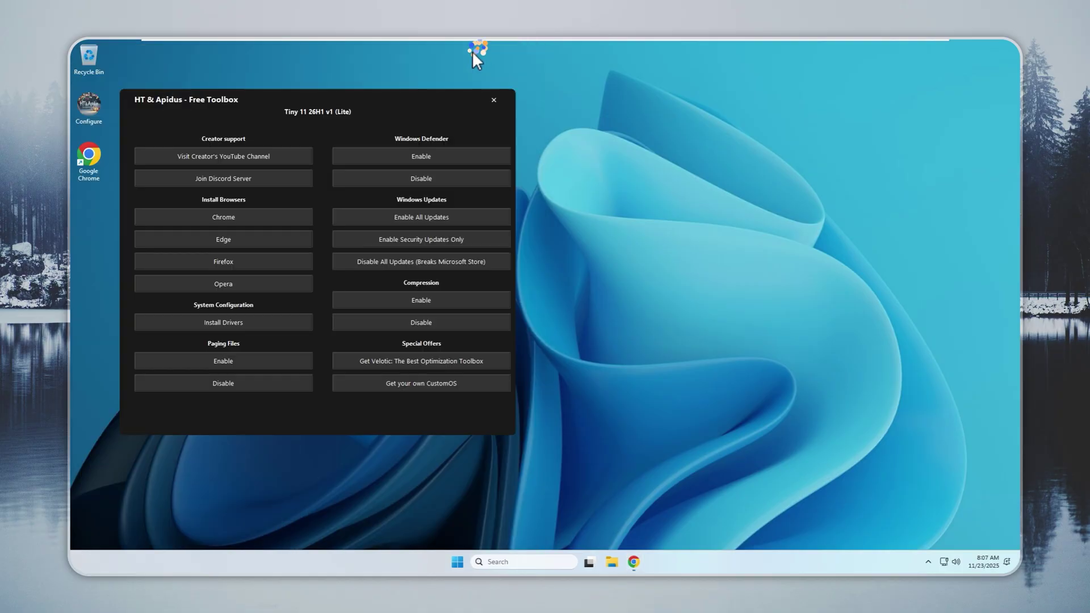
click(260, 177)
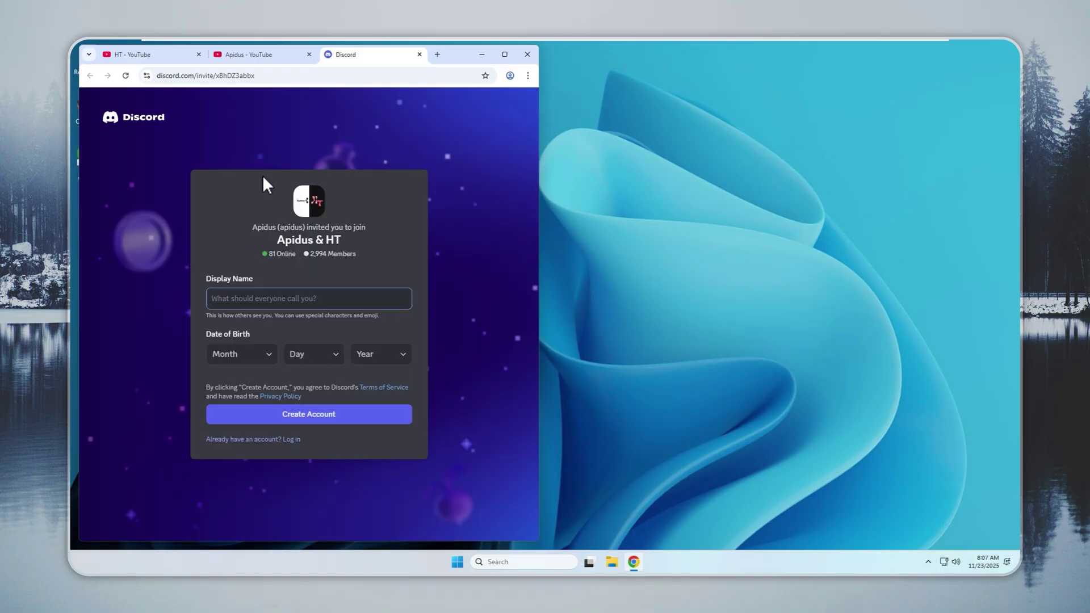
click(482, 55)
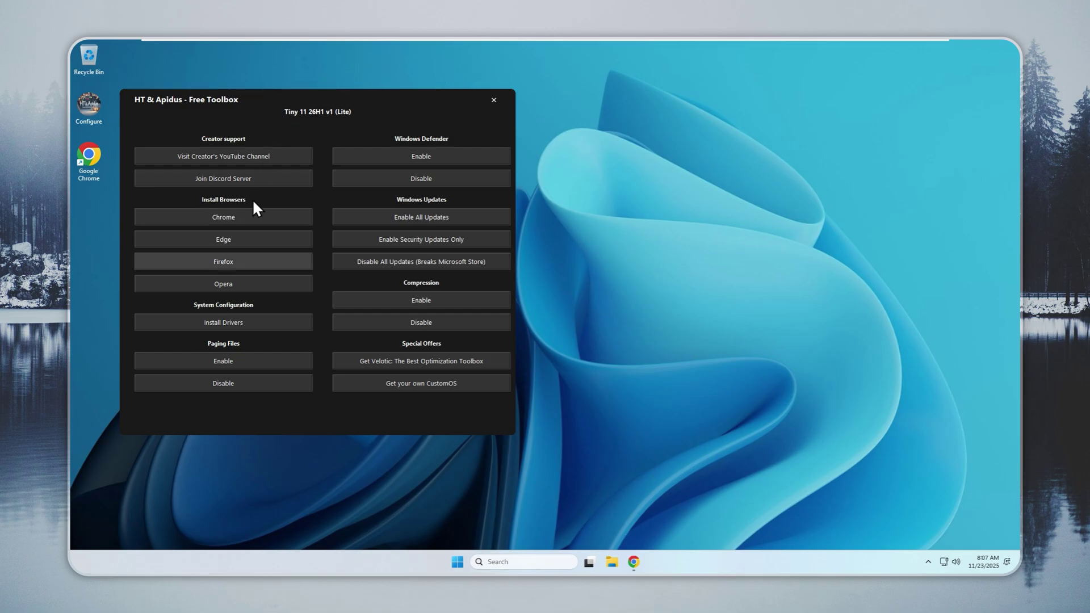
- Enable Paging Files and acknowledge the 'Paging files enabled successfully!' message
click(227, 362)
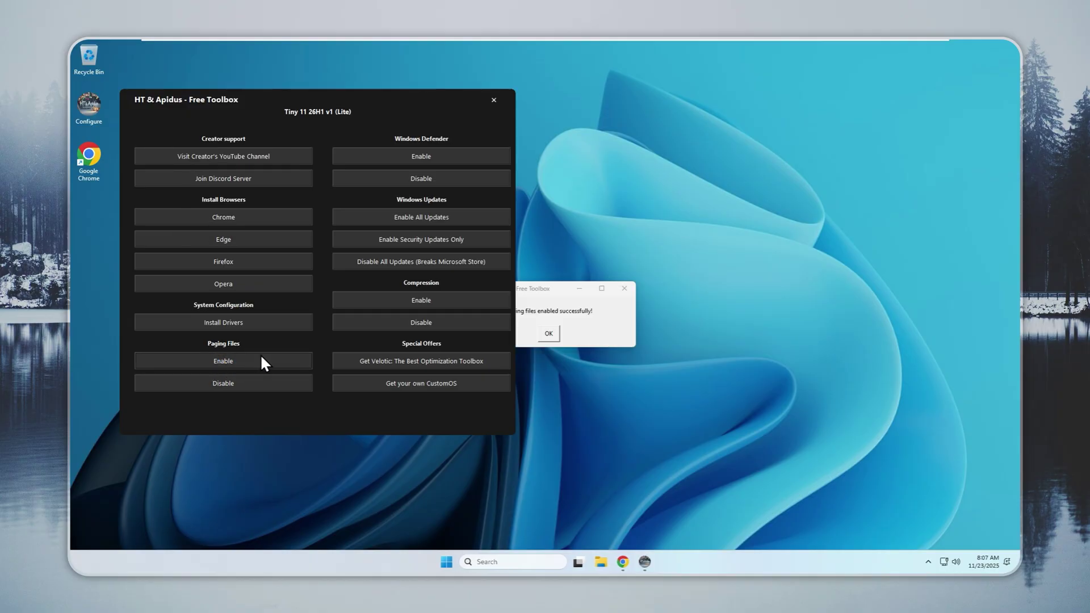
click(598, 334)
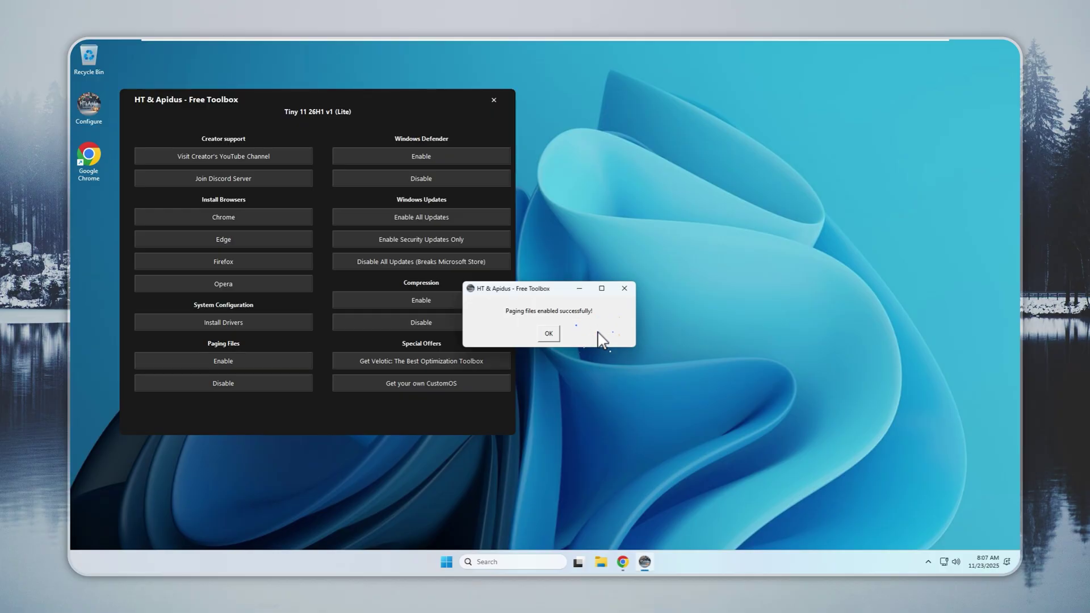
click(549, 333)
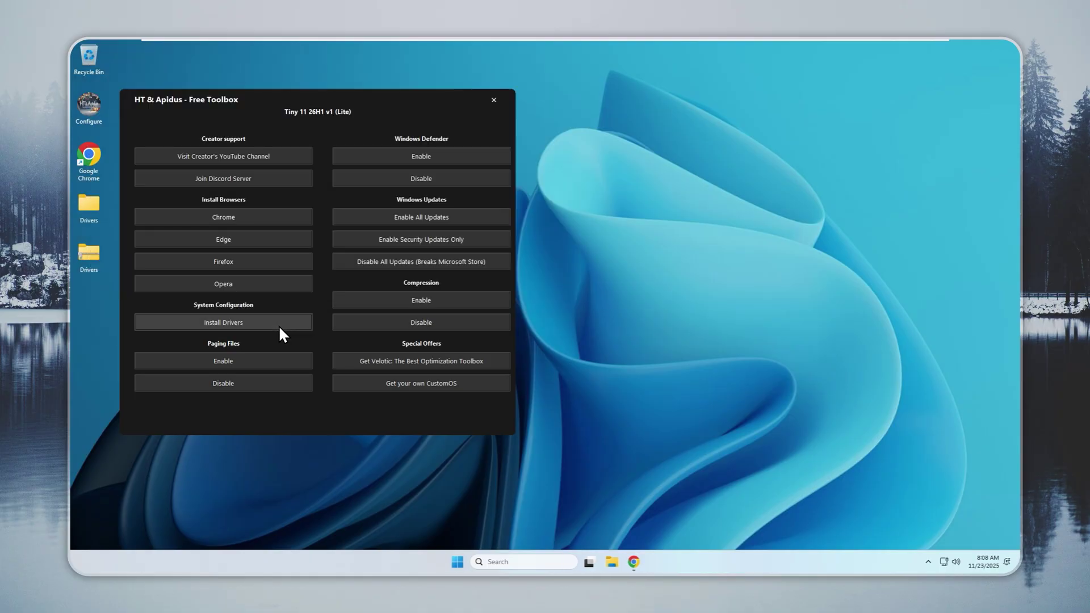
- Scan, select all 13 outdated drivers and game components, and install their updates
click(560, 311)
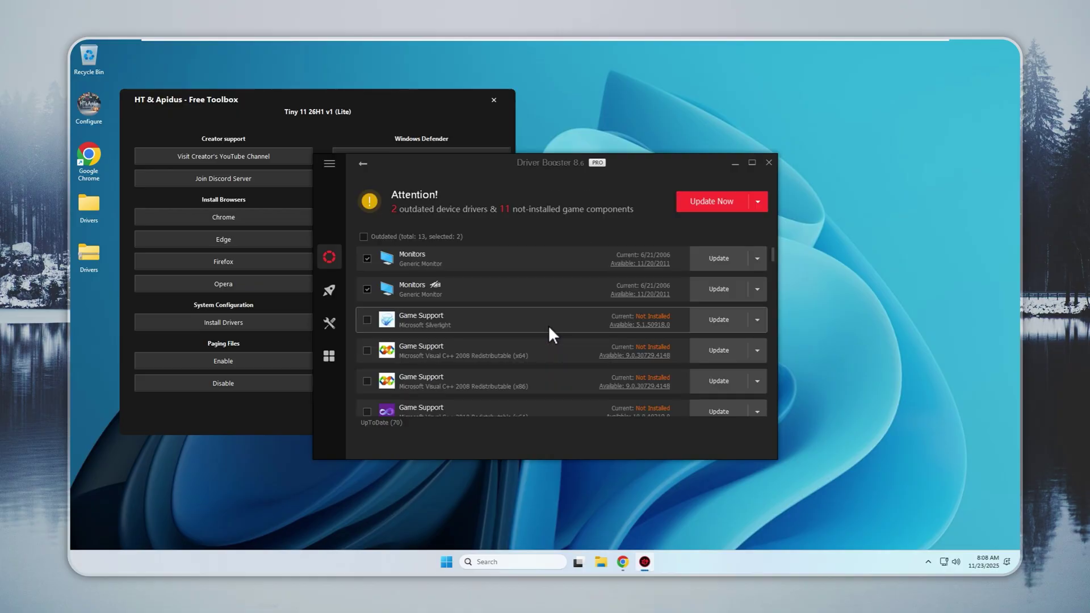
click(364, 237)
click(758, 201)
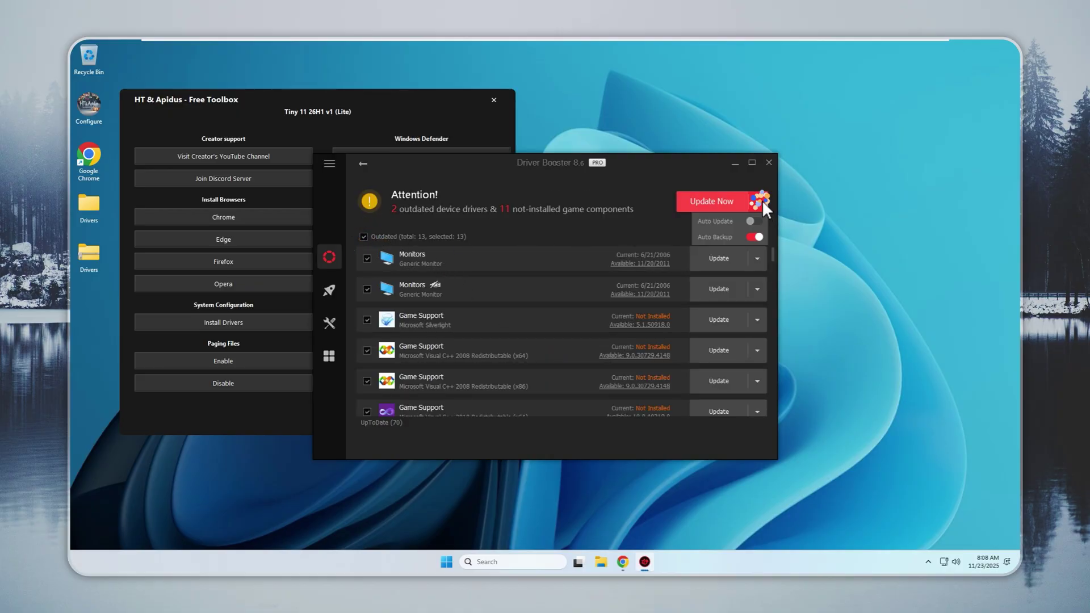
click(712, 203)
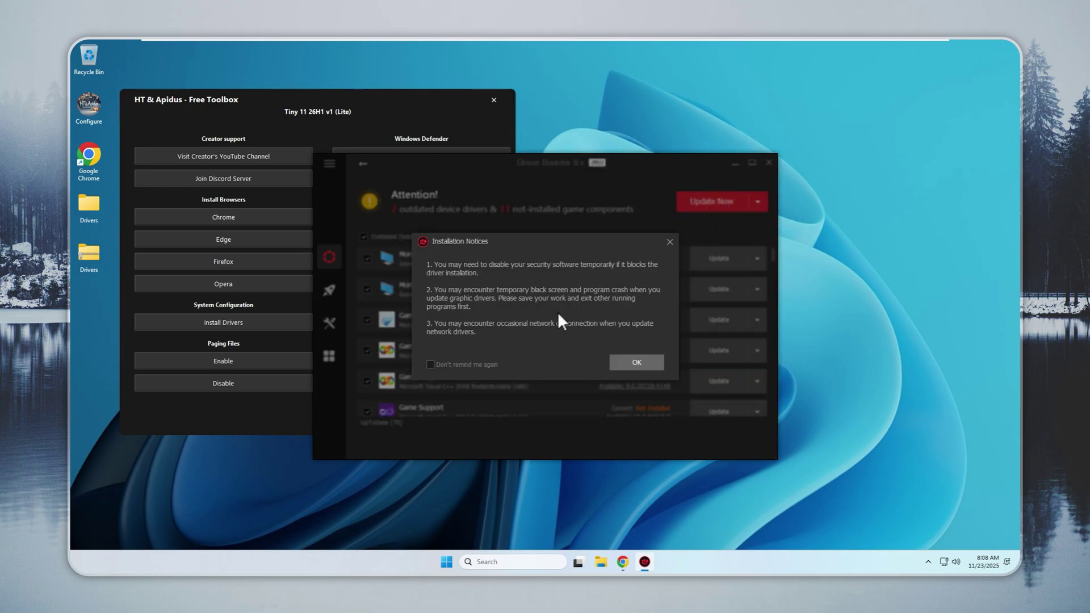
click(623, 362)
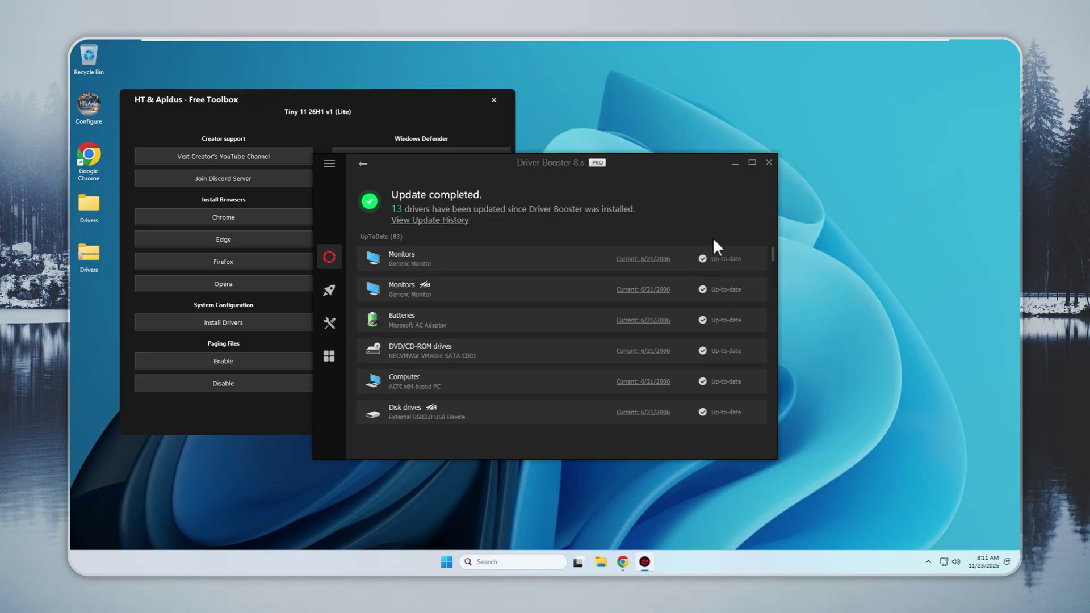
- Close the Driver Booster window, revealing the Tiny 11 26H1 build page
click(769, 163)
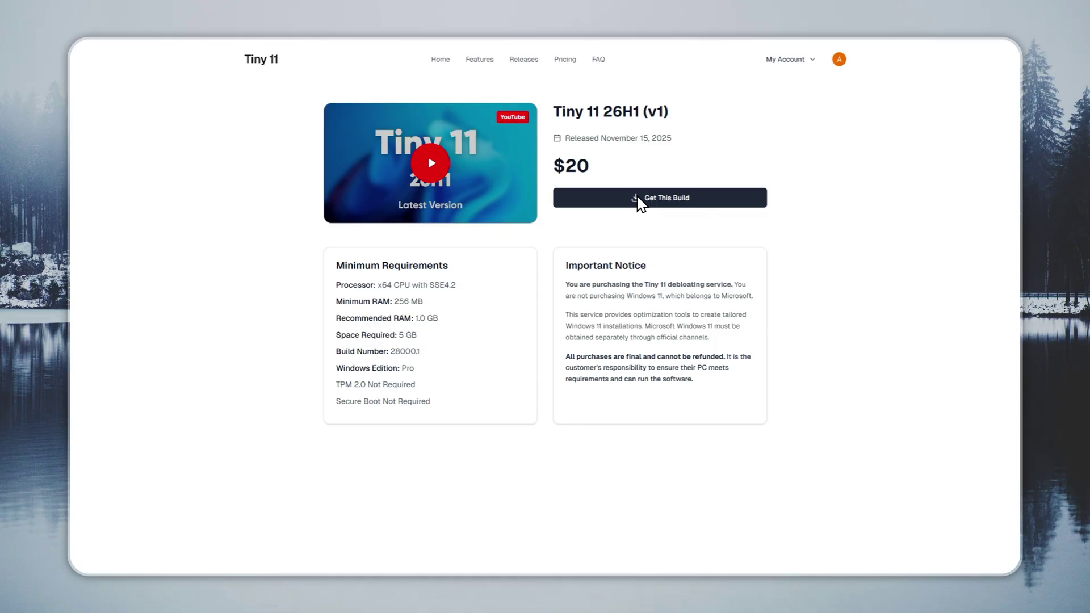
- Show the purchase options: this build for $20 or all builds for $48 per year
click(656, 200)
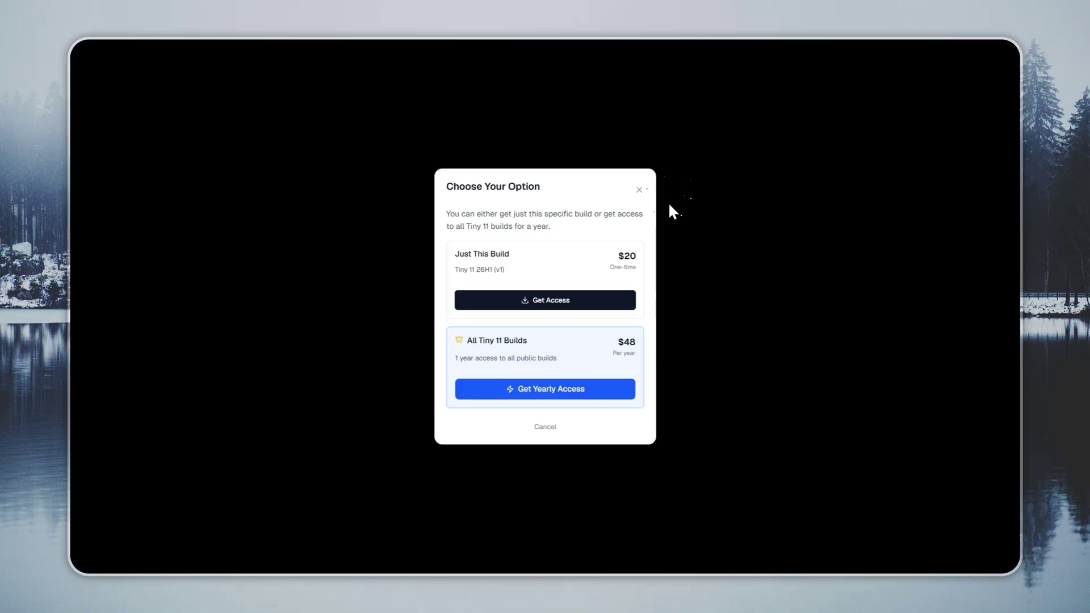